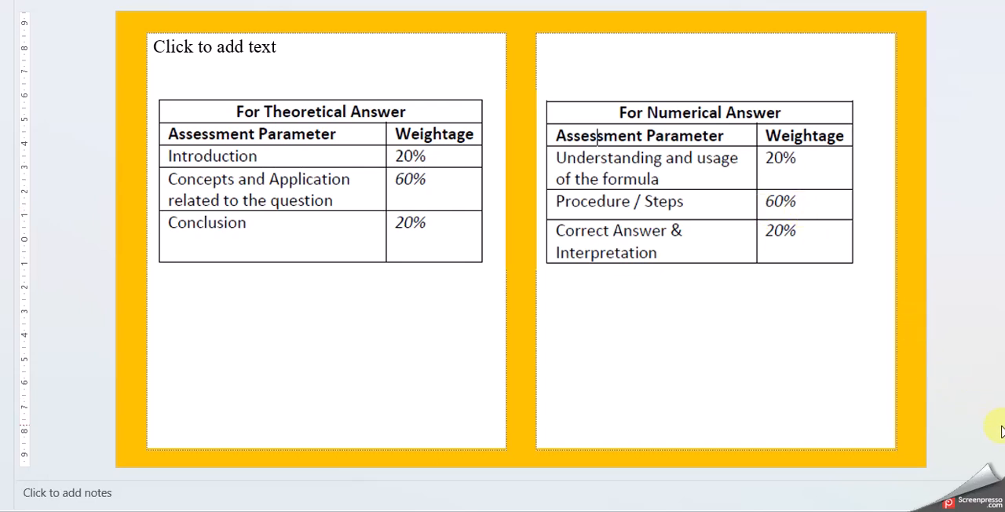
scroll(1002, 432, "down", 1)
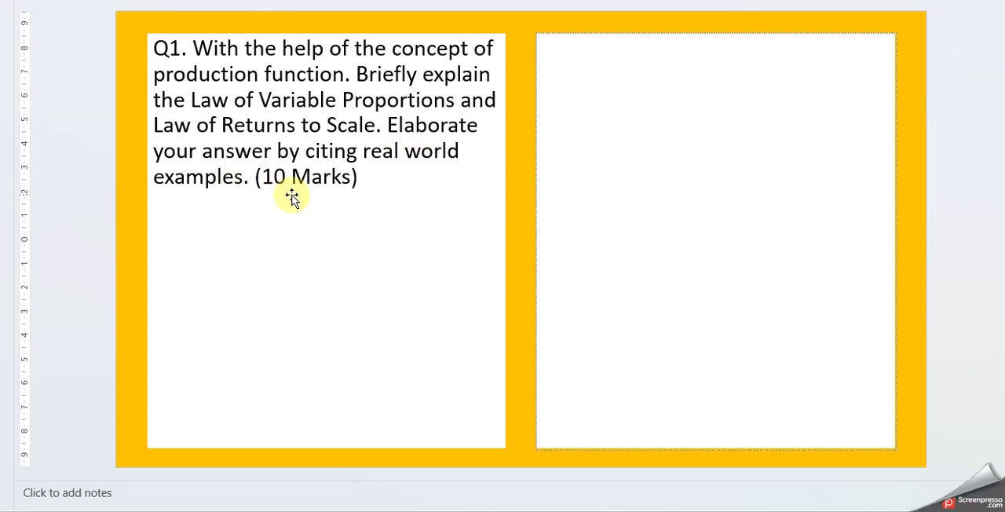
Paste the bulleted production and returns-to-scale section references into the Q1 answer panel.
type("Ans: 7.6 production in the short run- 211,214 3stages 7.9 returns to scale- 228 7.9.1 increasing returns to scale- 229 7.9.2 constant return to scale- 230 7.9.3 diminishing returns to scale- 230")
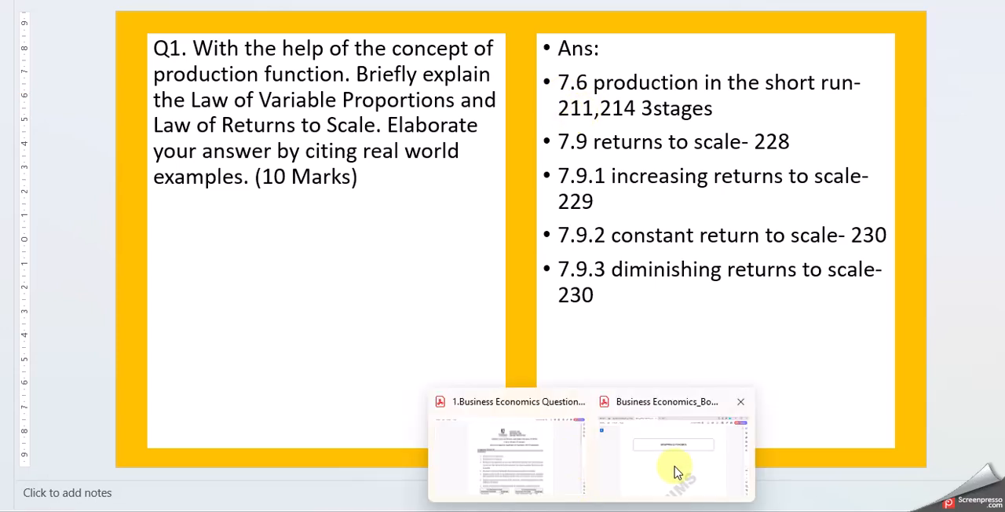
left_click(673, 463)
left_click(941, 311)
type("2")
key("Return")
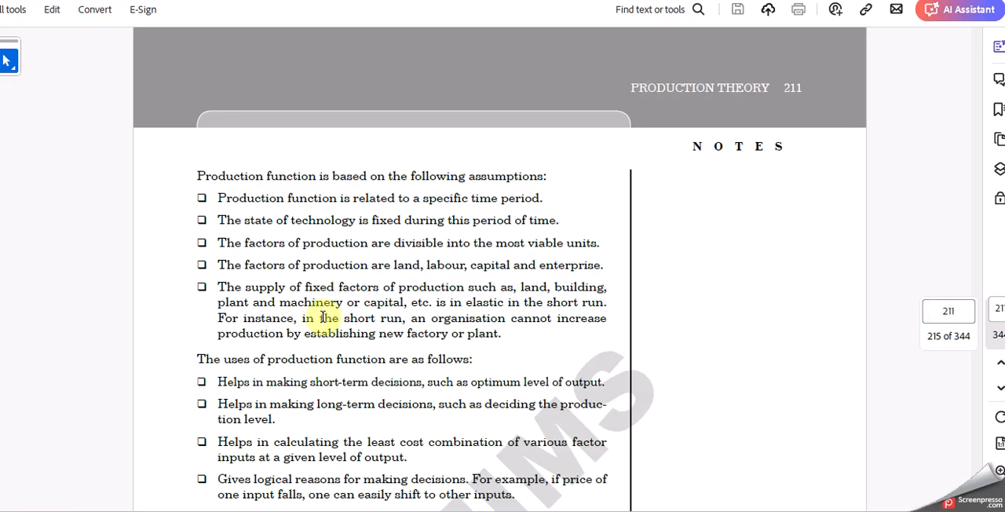
scroll(325, 320, "down", 2)
scroll(325, 321, "down", 3)
scroll(322, 317, "down", 5)
scroll(318, 316, "down", 2)
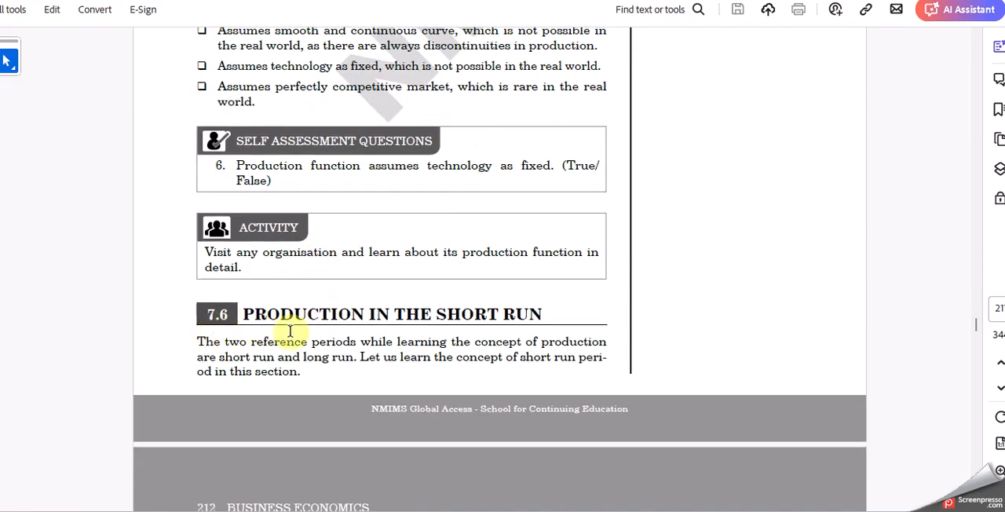
scroll(464, 424, "down", 2)
scroll(464, 424, "down", 7)
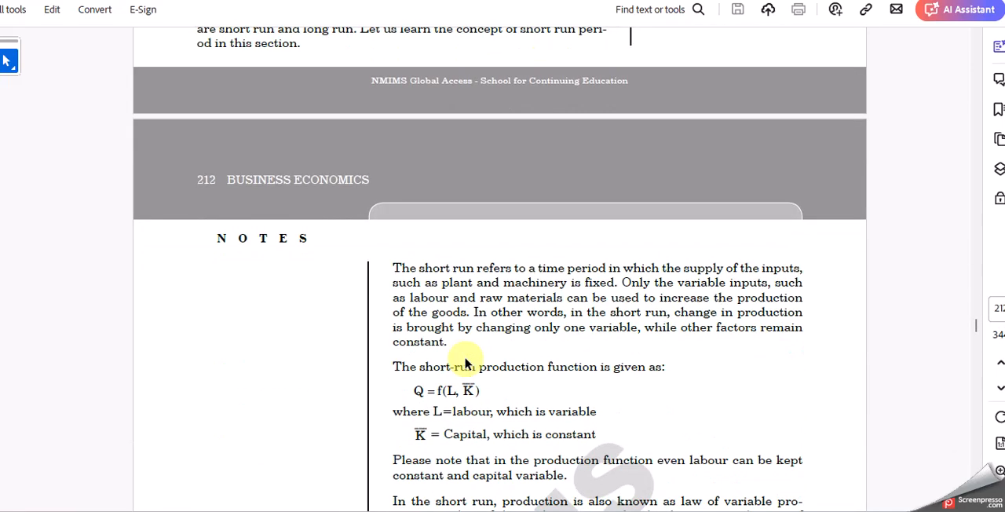
scroll(464, 393, "down", 4)
scroll(465, 346, "down", 1)
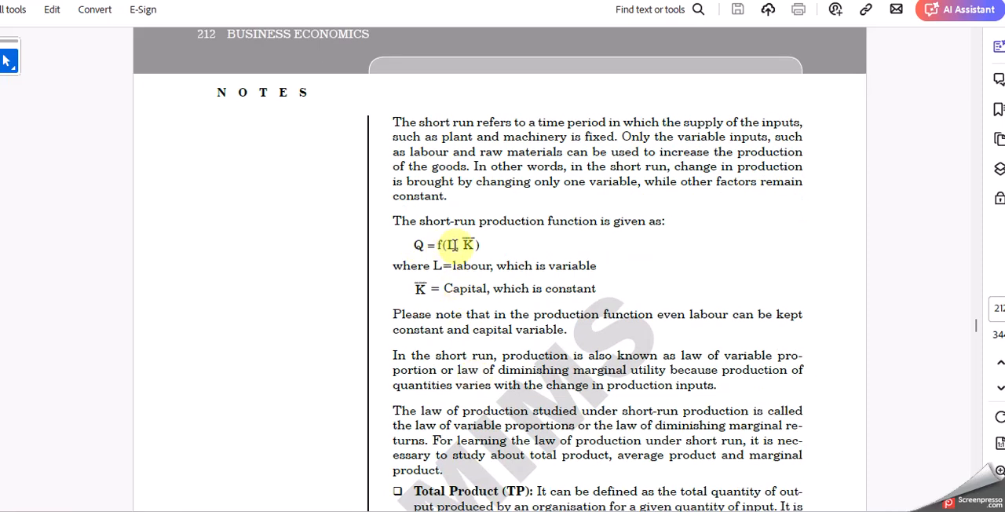
scroll(469, 255, "down", 1)
scroll(476, 269, "down", 3)
scroll(476, 271, "down", 6)
scroll(480, 274, "down", 7)
scroll(463, 236, "down", 3)
scroll(338, 298, "down", 1)
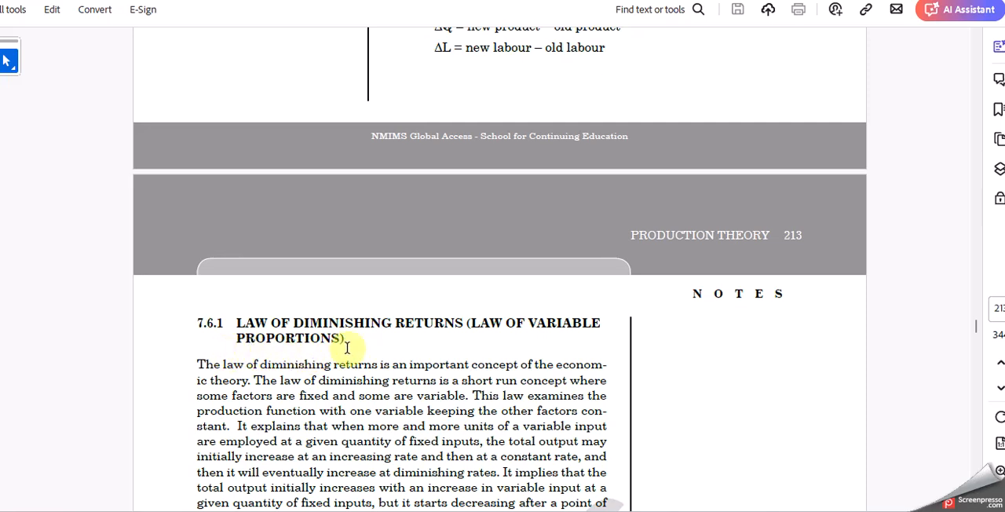
scroll(358, 424, "down", 5)
scroll(354, 408, "down", 4)
scroll(338, 330, "down", 3)
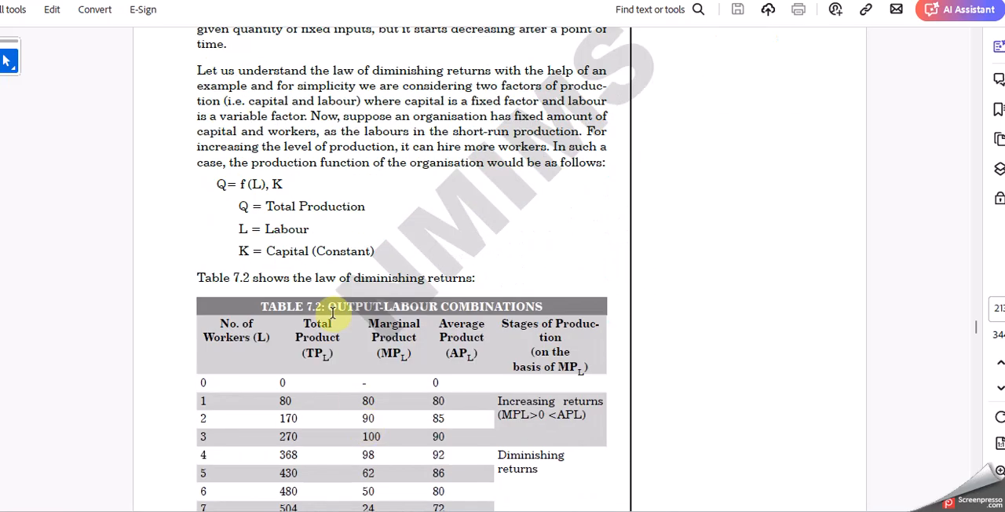
scroll(395, 256, "down", 4)
scroll(403, 325, "down", 4)
scroll(442, 406, "down", 4)
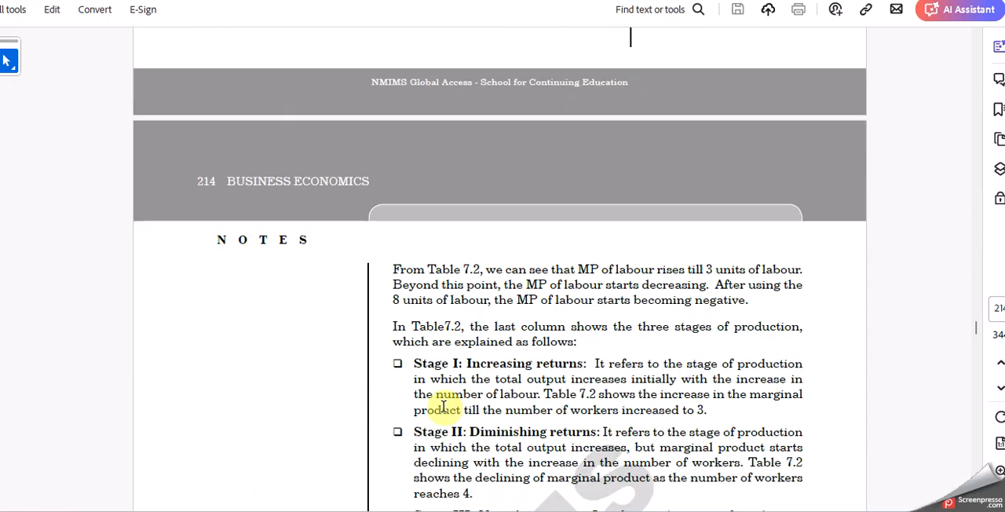
scroll(448, 439, "down", 2)
scroll(453, 414, "down", 3)
scroll(456, 440, "down", 2)
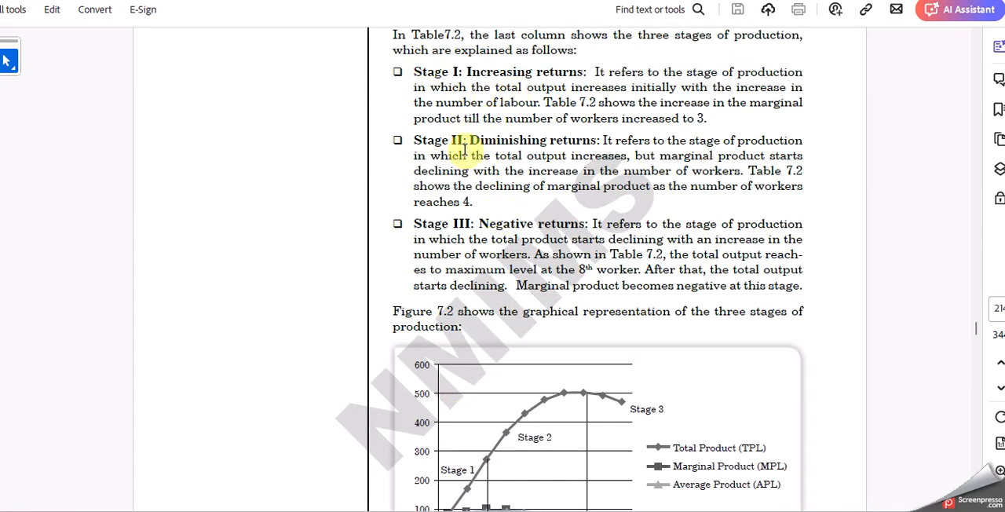
scroll(572, 330, "down", 7)
scroll(570, 369, "down", 3)
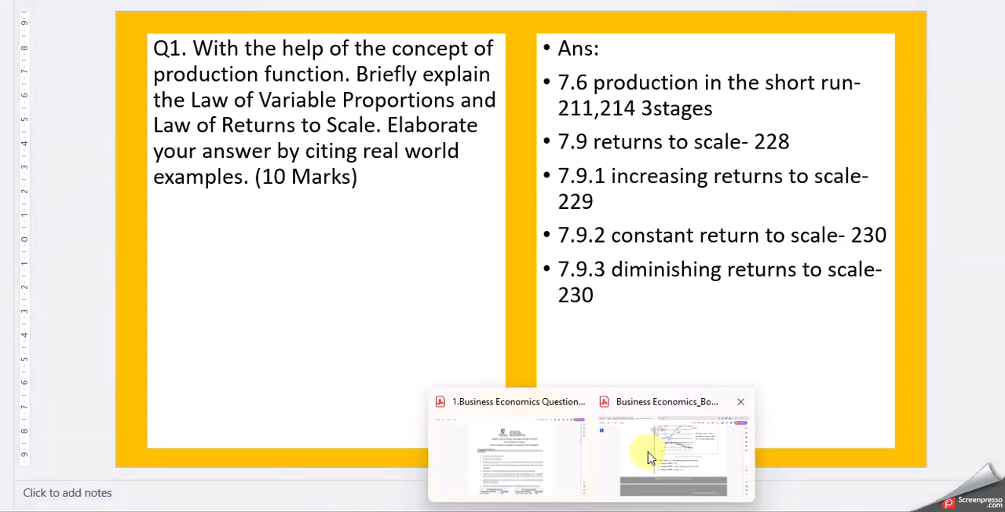
left_click(649, 450)
left_click(942, 311)
type("8")
key("Return")
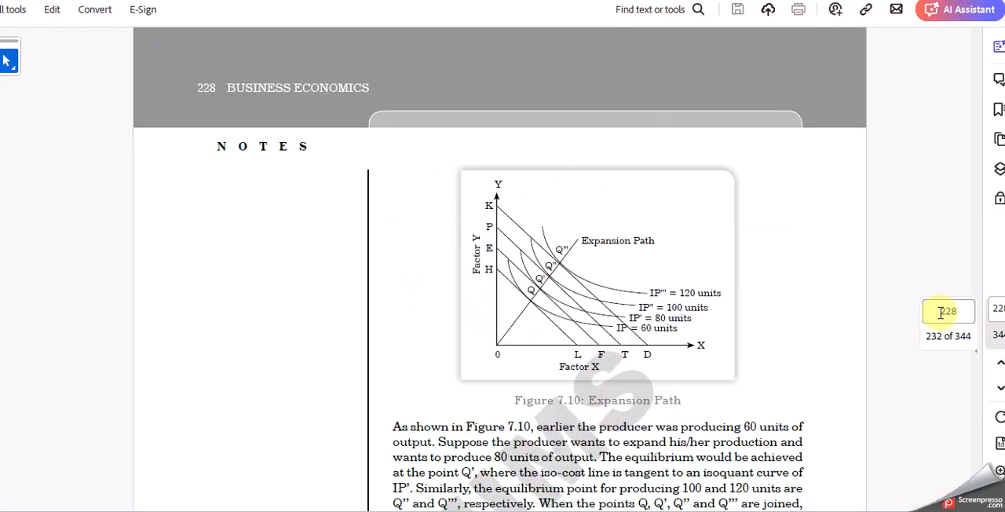
scroll(566, 290, "down", 3)
scroll(570, 422, "down", 2)
scroll(542, 330, "down", 5)
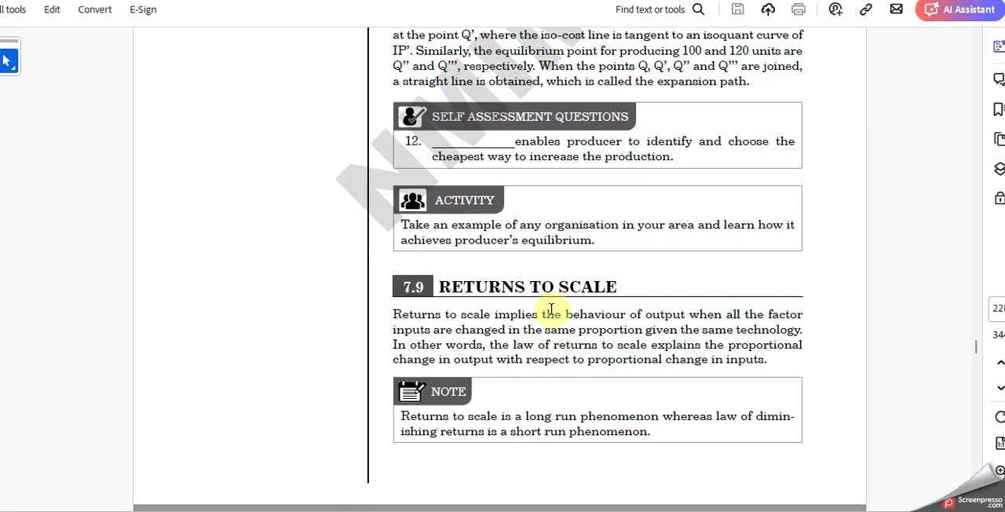
scroll(621, 361, "down", 3)
scroll(601, 406, "down", 4)
scroll(601, 377, "down", 4)
scroll(549, 362, "down", 3)
scroll(416, 336, "down", 4)
scroll(430, 337, "down", 3)
scroll(471, 322, "down", 5)
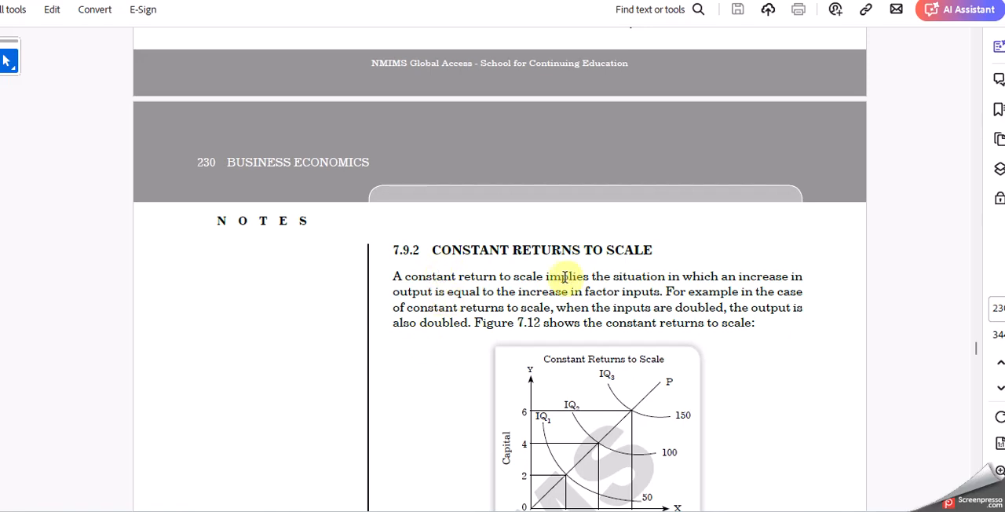
scroll(539, 369, "down", 3)
scroll(474, 304, "down", 2)
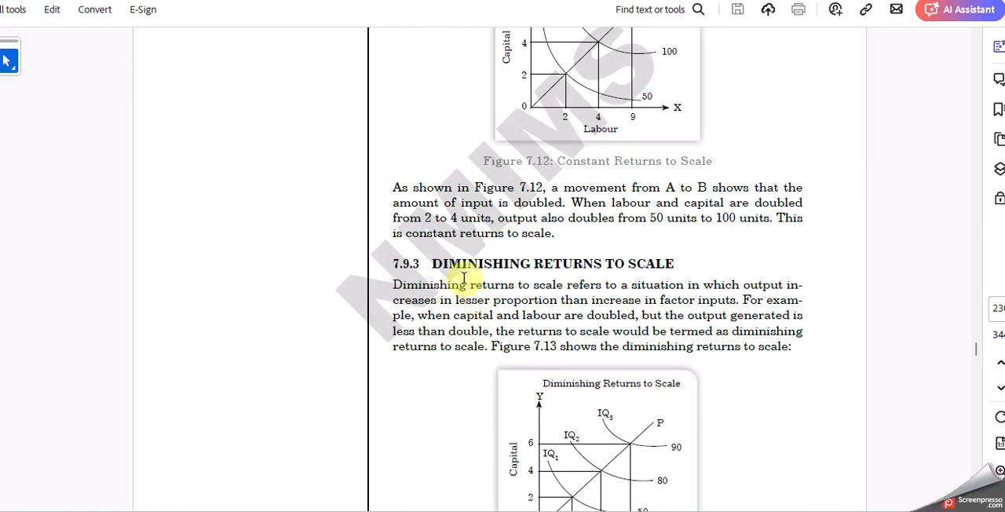
scroll(620, 291, "down", 1)
scroll(633, 291, "down", 4)
scroll(628, 294, "down", 5)
scroll(628, 295, "down", 3)
scroll(514, 283, "up", 4)
scroll(534, 258, "up", 3)
scroll(538, 262, "up", 4)
scroll(539, 271, "up", 2)
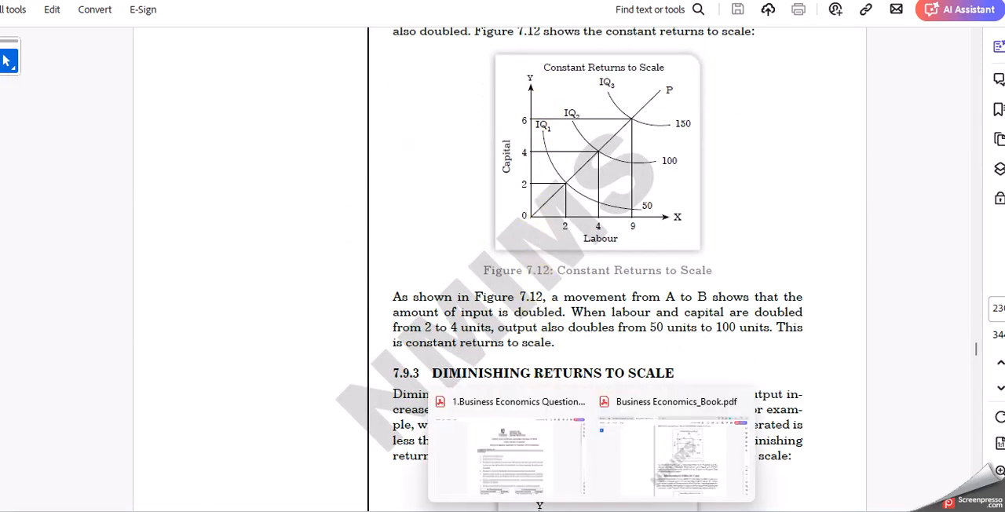
Check the Q1 slide, then bring the textbook PDF back up to read the returns-to-scale pages.
left_click(629, 455)
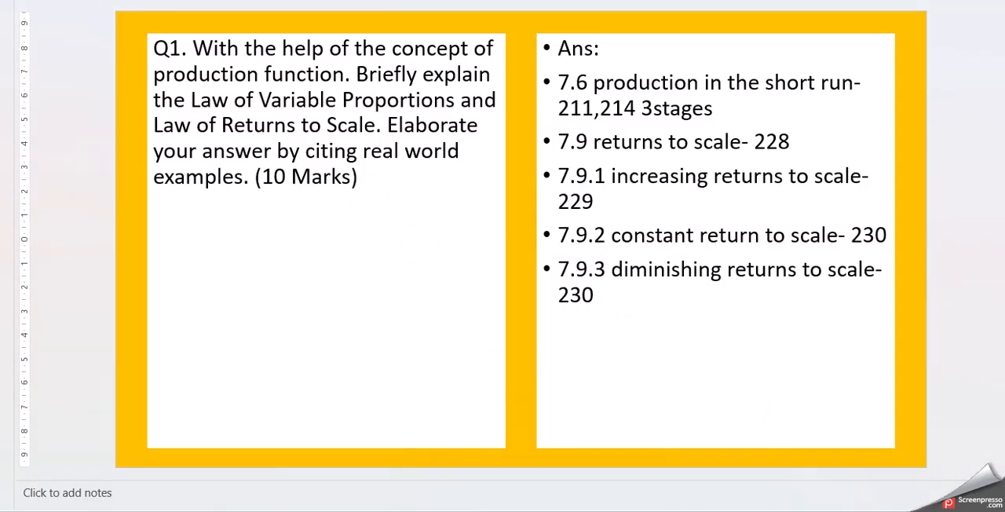
left_click(651, 464)
scroll(591, 370, "up", 5)
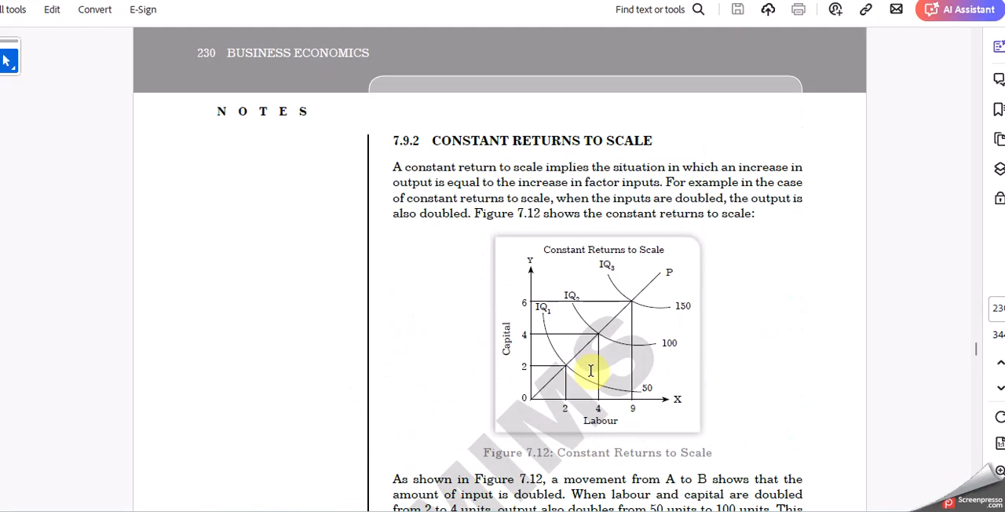
scroll(591, 370, "up", 5)
scroll(591, 370, "up", 5)
scroll(590, 370, "up", 5)
scroll(593, 377, "up", 5)
scroll(592, 377, "up", 5)
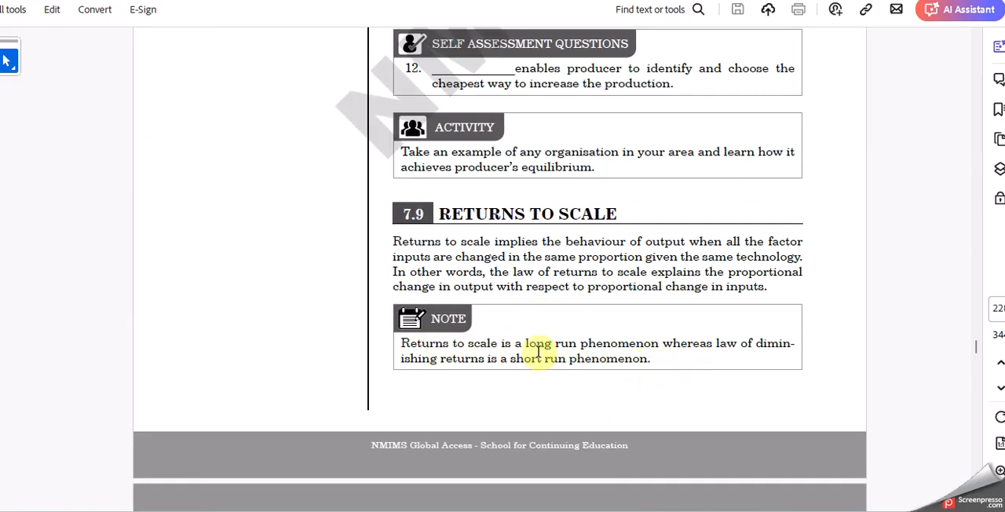
scroll(537, 351, "up", 3)
scroll(541, 347, "down", 8)
scroll(540, 347, "down", 6)
scroll(540, 347, "down", 4)
scroll(540, 348, "down", 3)
scroll(541, 348, "down", 5)
scroll(540, 347, "down", 2)
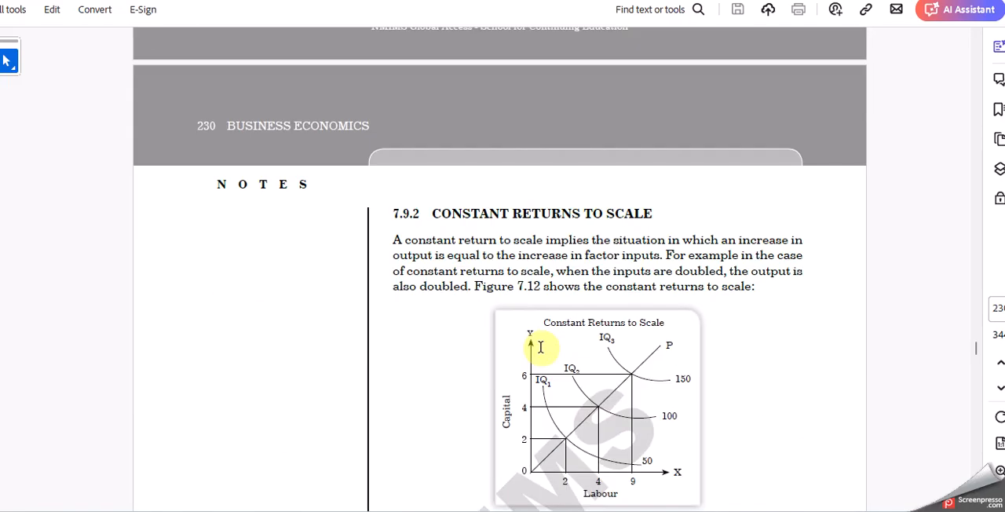
scroll(585, 373, "down", 5)
scroll(593, 385, "down", 9)
scroll(598, 391, "down", 5)
scroll(599, 395, "down", 10)
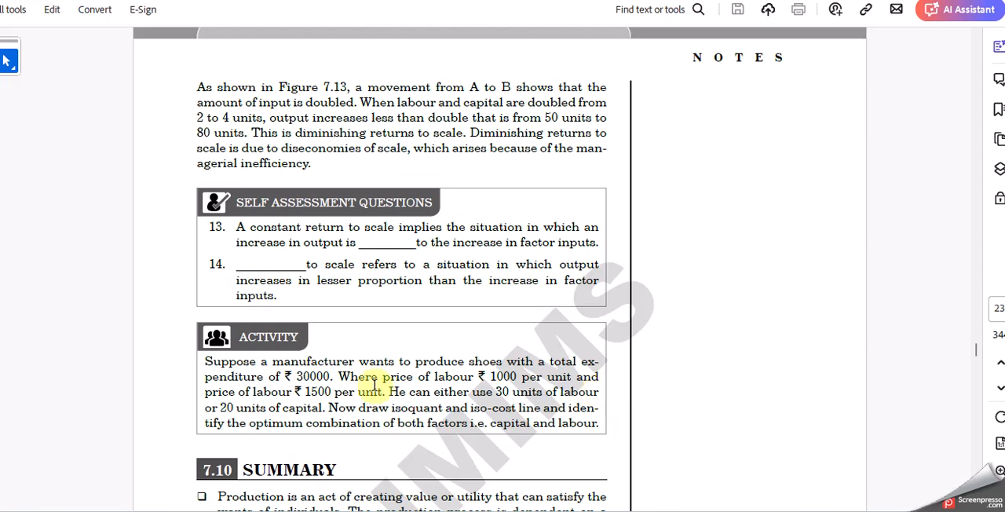
scroll(251, 385, "down", 2)
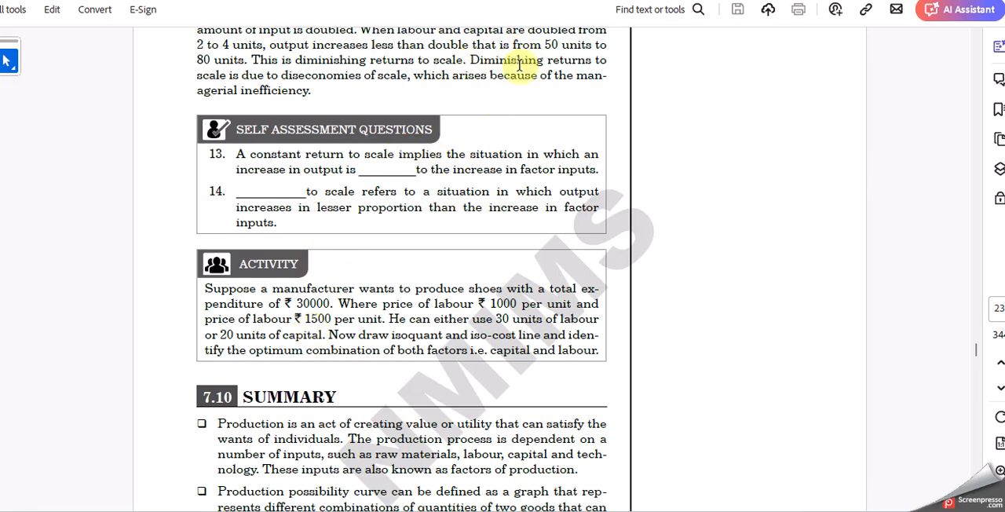
scroll(518, 65, "up", 2)
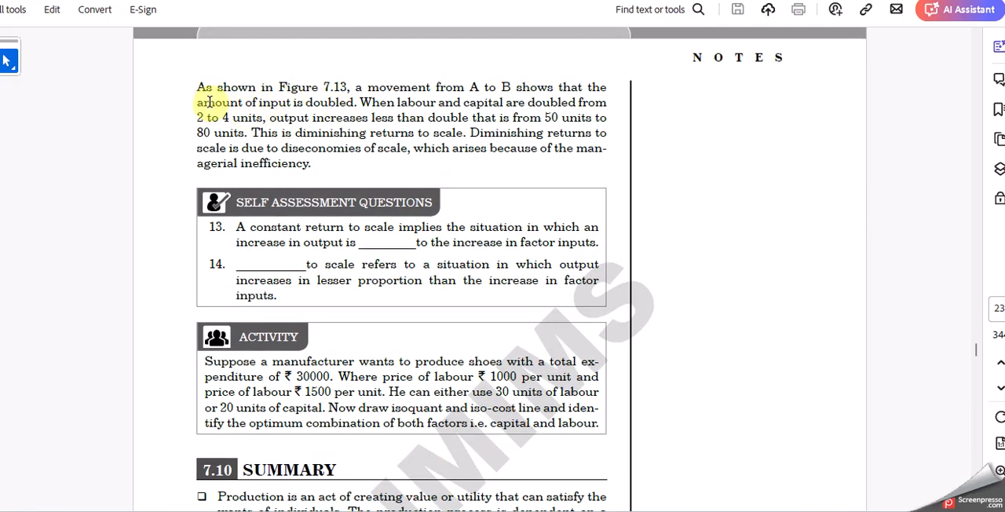
scroll(209, 102, "up", 3)
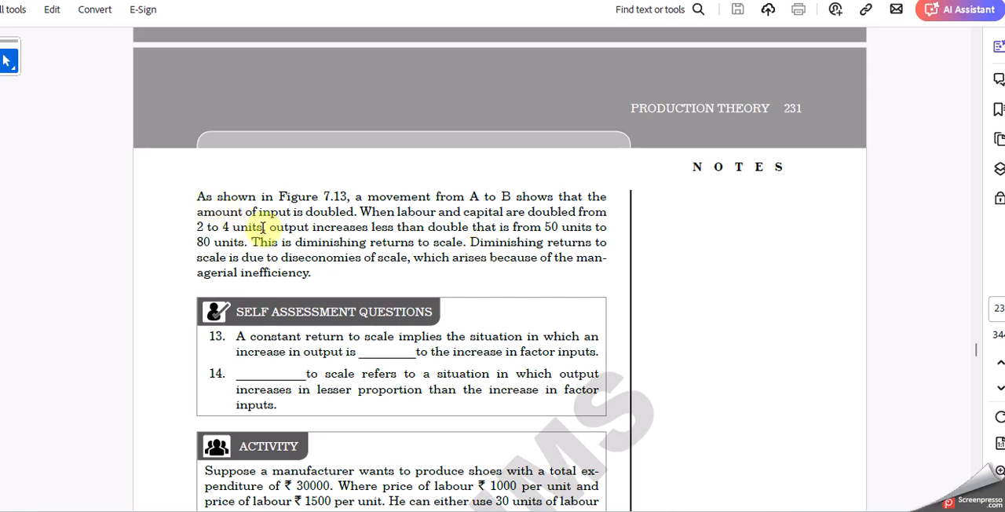
scroll(404, 230, "up", 2)
scroll(404, 236, "up", 5)
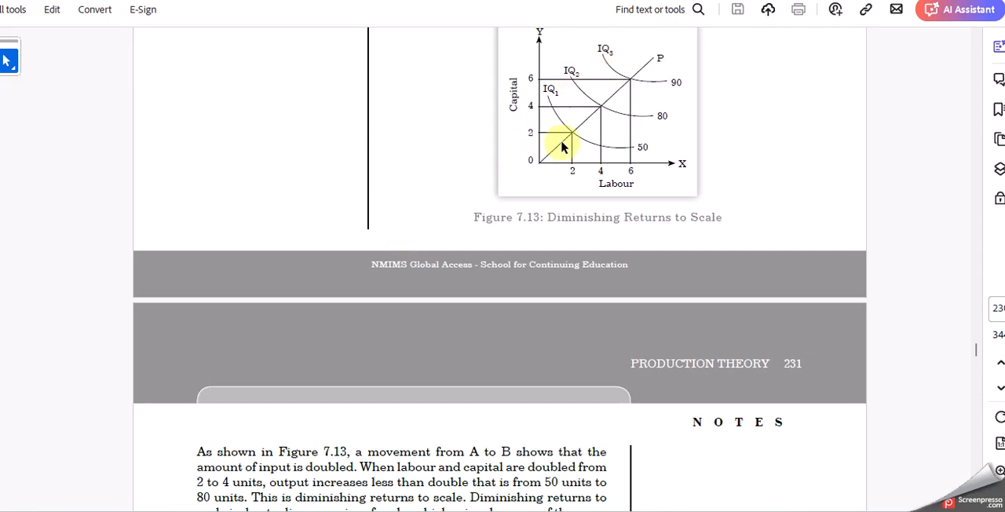
scroll(346, 428, "down", 3)
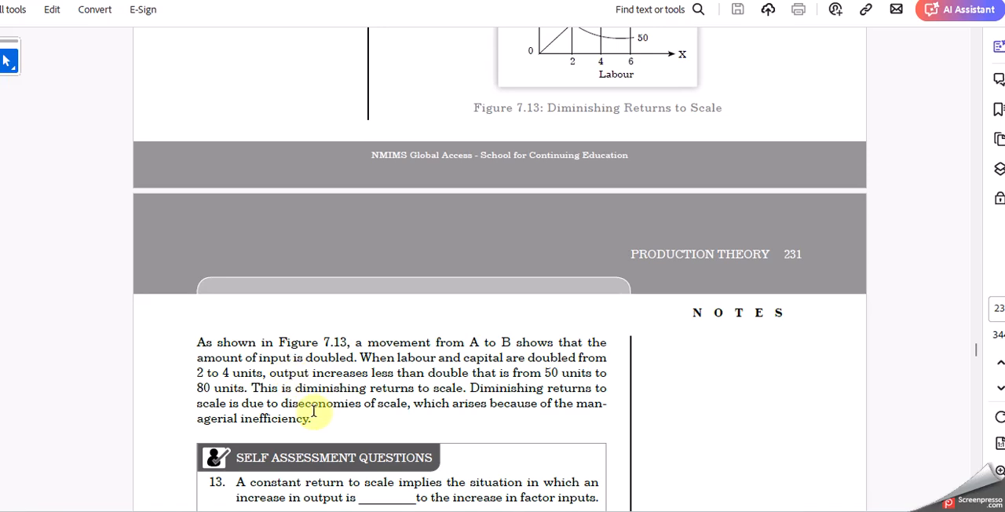
scroll(313, 410, "down", 3)
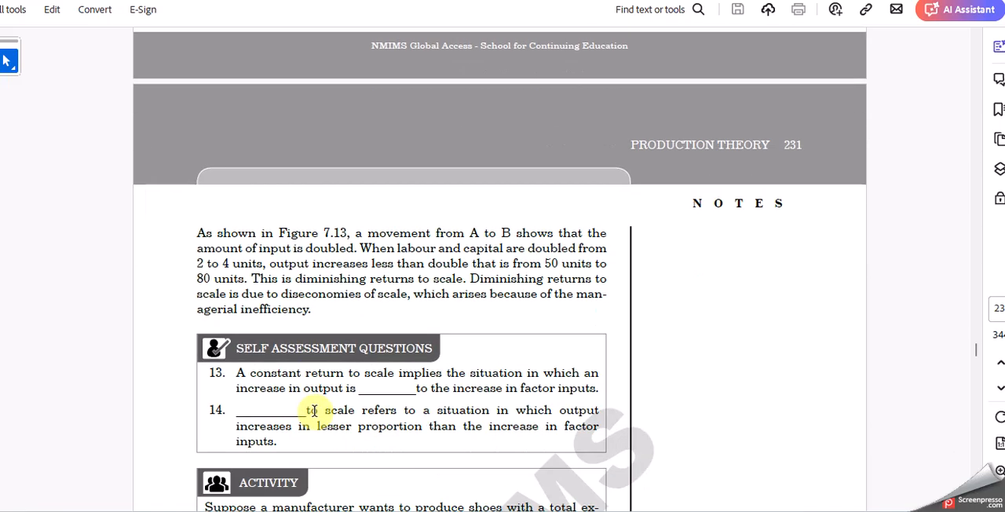
scroll(311, 410, "down", 3)
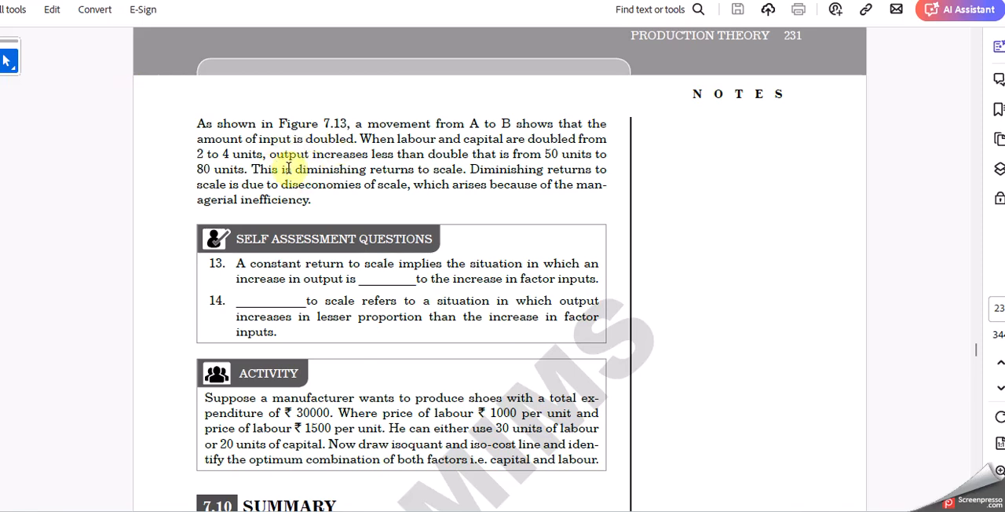
scroll(334, 176, "down", 3)
scroll(336, 264, "down", 2)
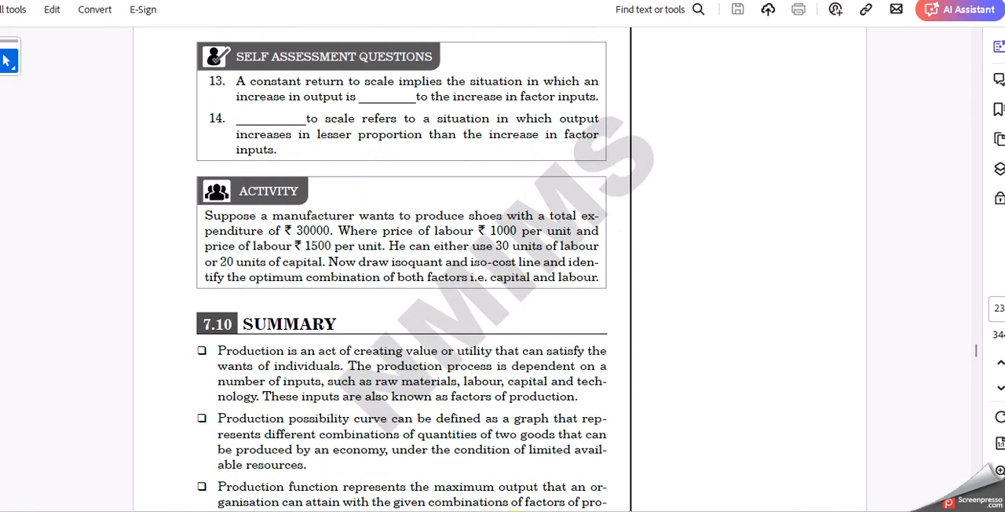
Paste the income-elasticity (pages 152–153) references and other public-transport bullets into the Q2 answer box.
left_click(612, 463)
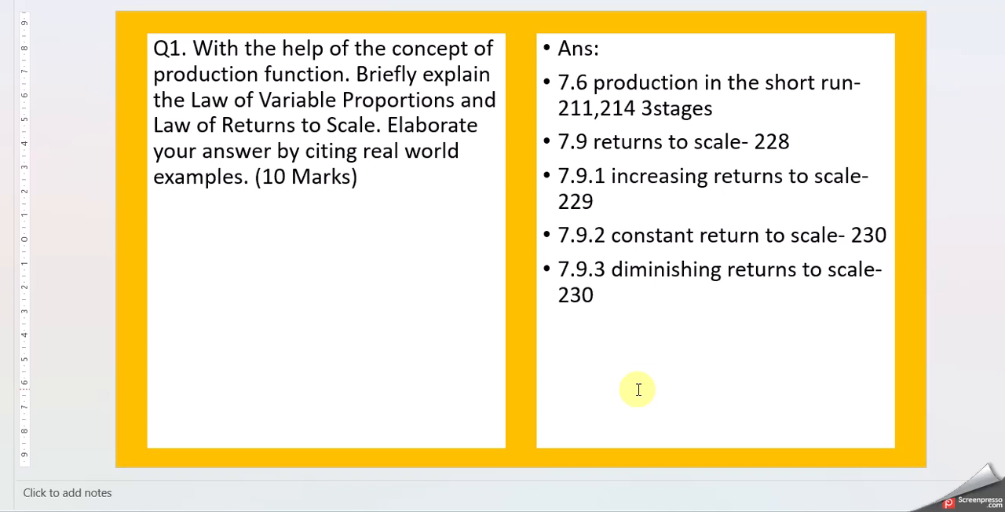
scroll(641, 381, "down", 1)
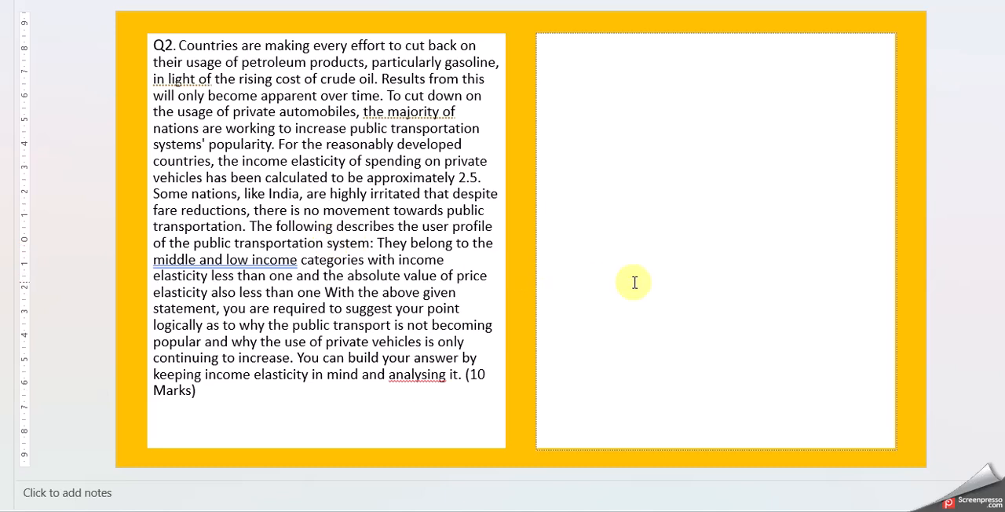
type("Ans: 5.8 Income elasticity of demand- 152 5.8.1 types of income elasticity of demand- 153  Other: Challenges in Promoting Public Transportation: Perceived Inferiority: Service Quality:  Inadequate Infrastructure: Cultural Preferences: Quality of Service: Private Vehicles: Connectivity: Security Concerns:")
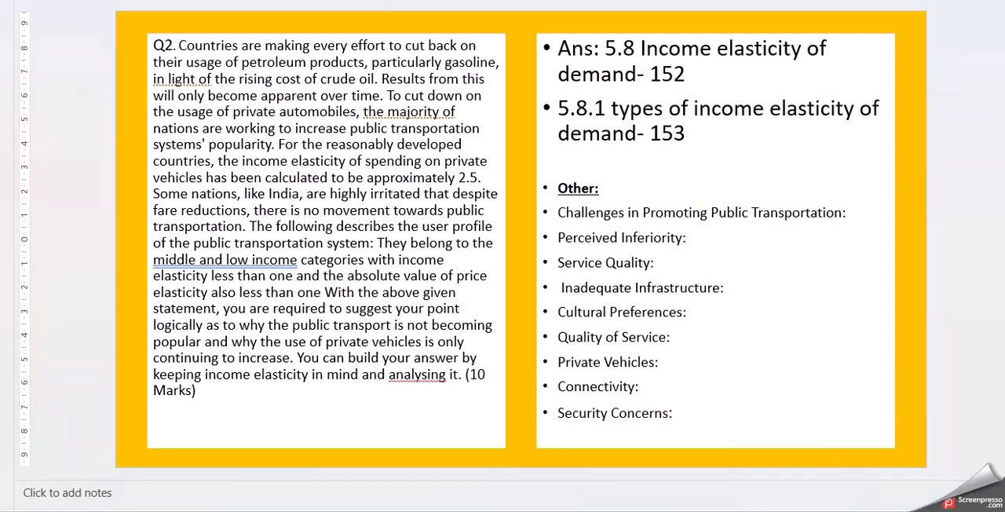
Jump the textbook PDF to page 152 for section 5.8 Income Elasticity of Demand, then return to the Q2 slide.
left_click(660, 463)
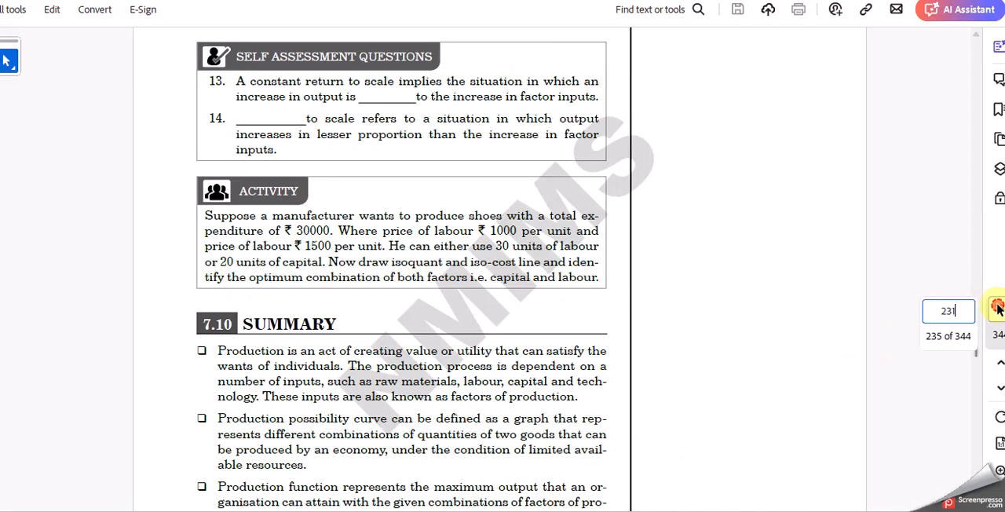
left_click(958, 311)
double_click(958, 311)
type("152")
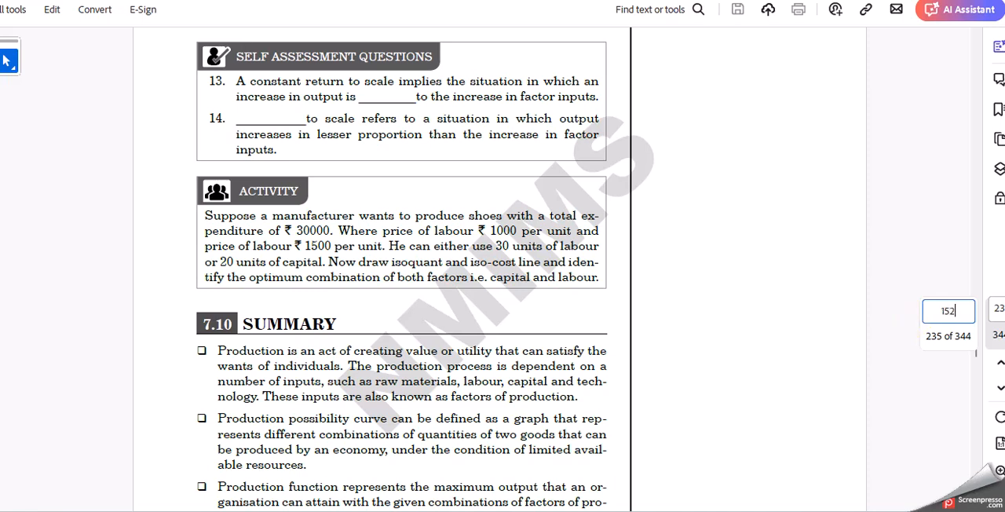
key("Return")
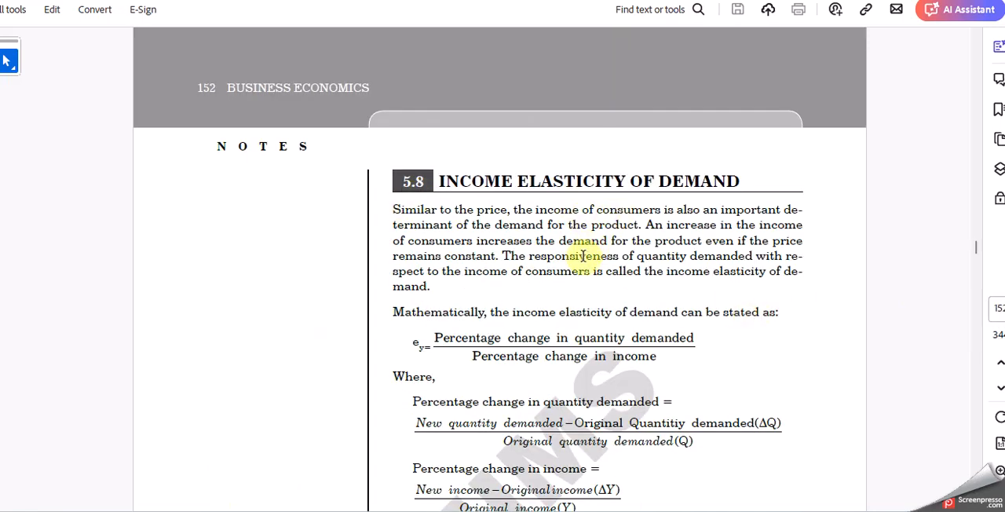
scroll(635, 251, "down", 2)
scroll(634, 314, "down", 2)
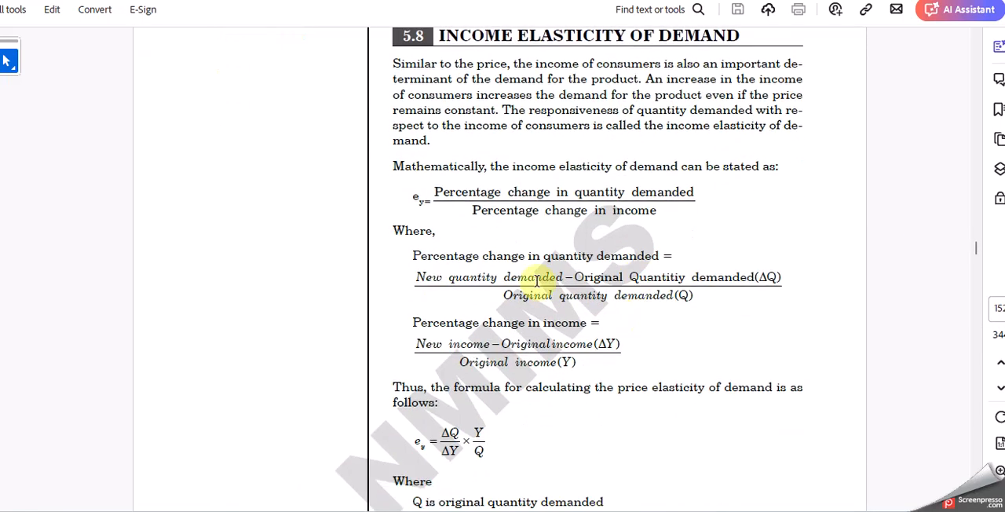
scroll(513, 252, "up", 1)
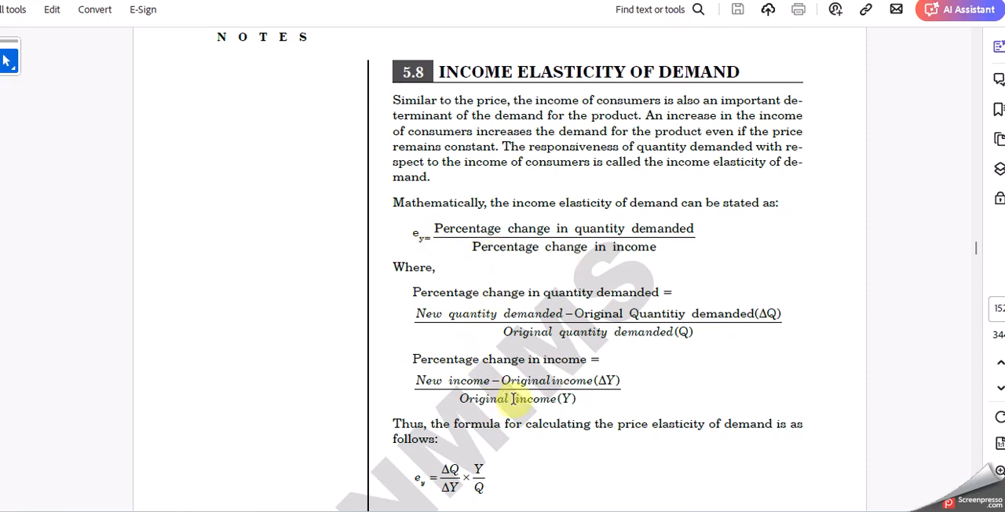
scroll(539, 482, "down", 1)
scroll(471, 454, "down", 1)
scroll(577, 474, "down", 2)
scroll(518, 471, "down", 3)
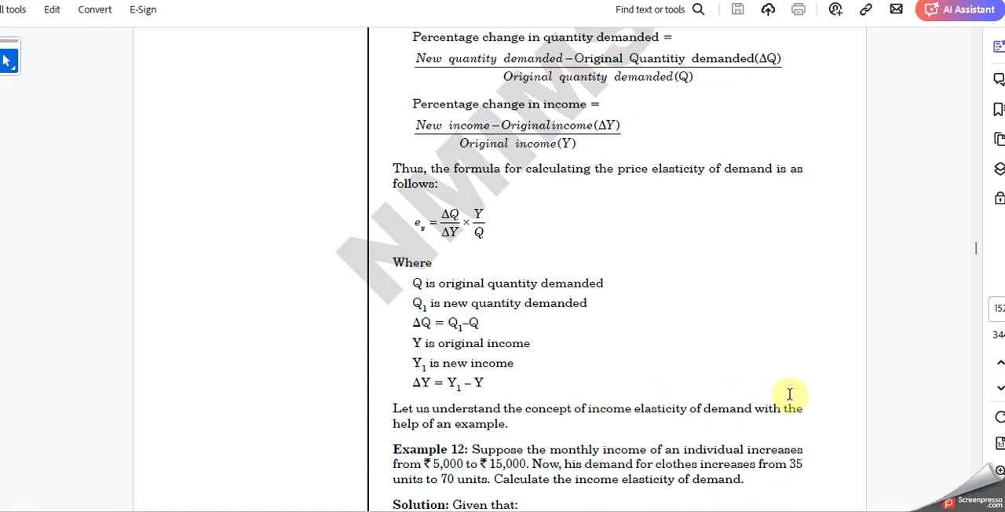
scroll(550, 299, "up", 3)
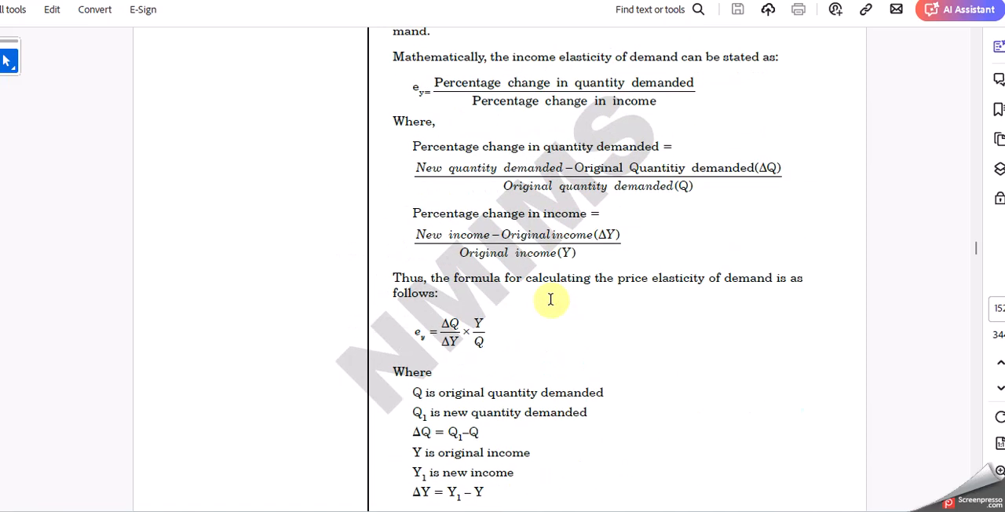
scroll(464, 206, "up", 3)
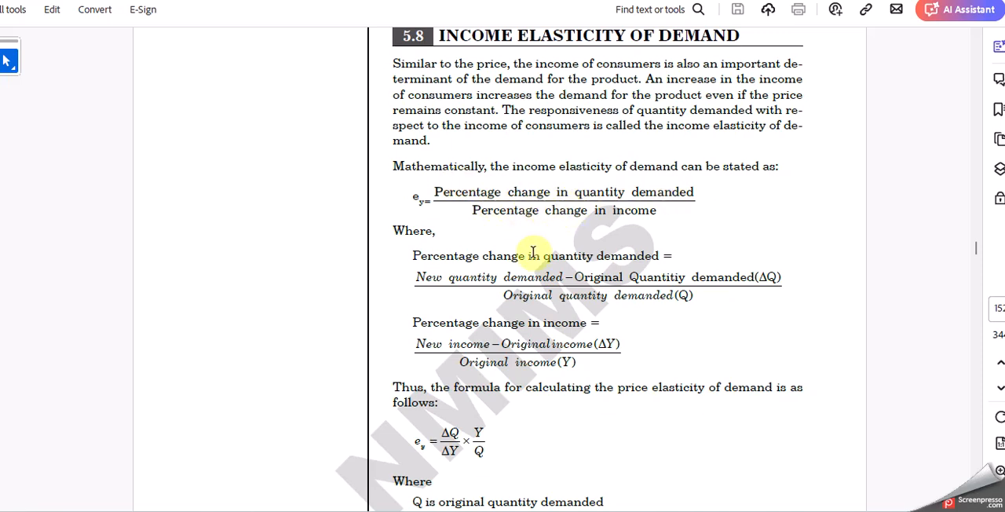
scroll(533, 251, "down", 3)
scroll(532, 251, "down", 1)
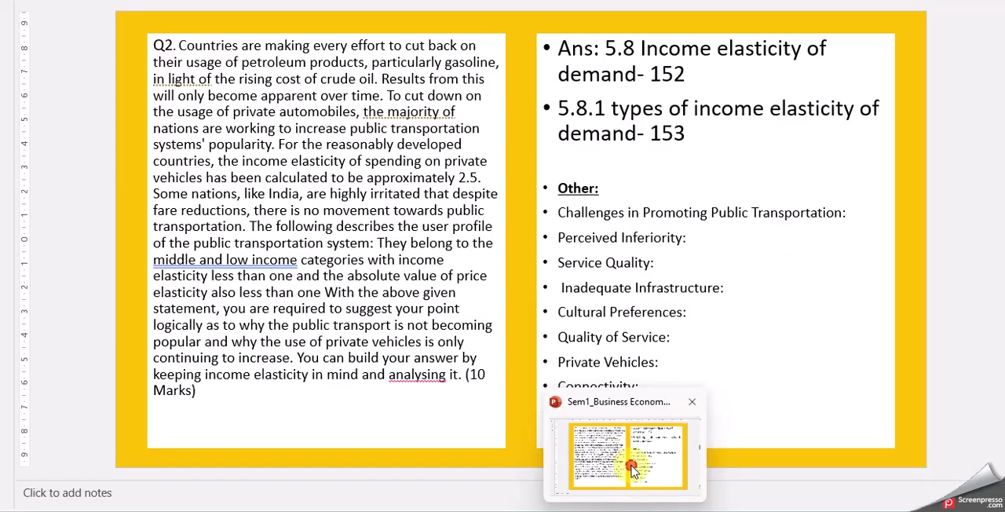
left_click(633, 469)
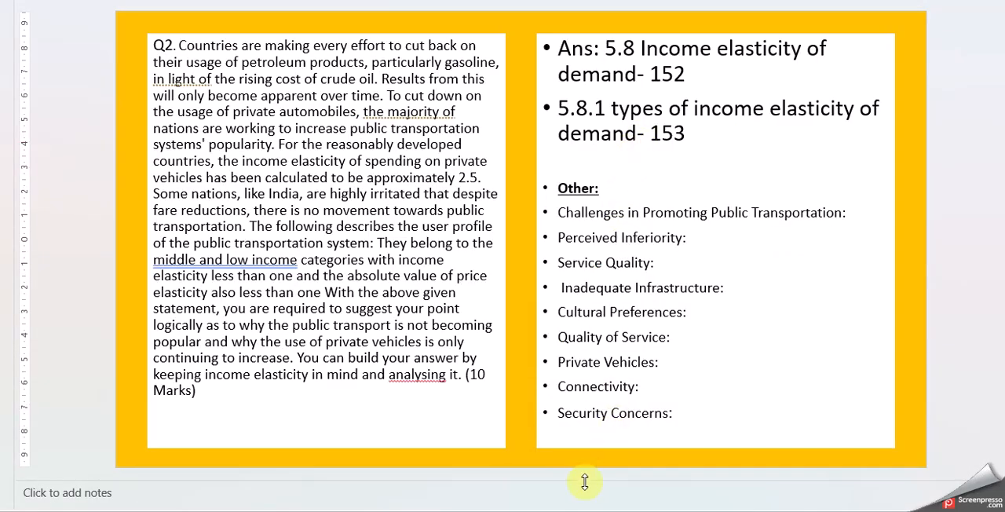
Bring the textbook PDF forward to read section 5.8.1 through section 5.8.2 on page 156.
left_click(667, 439)
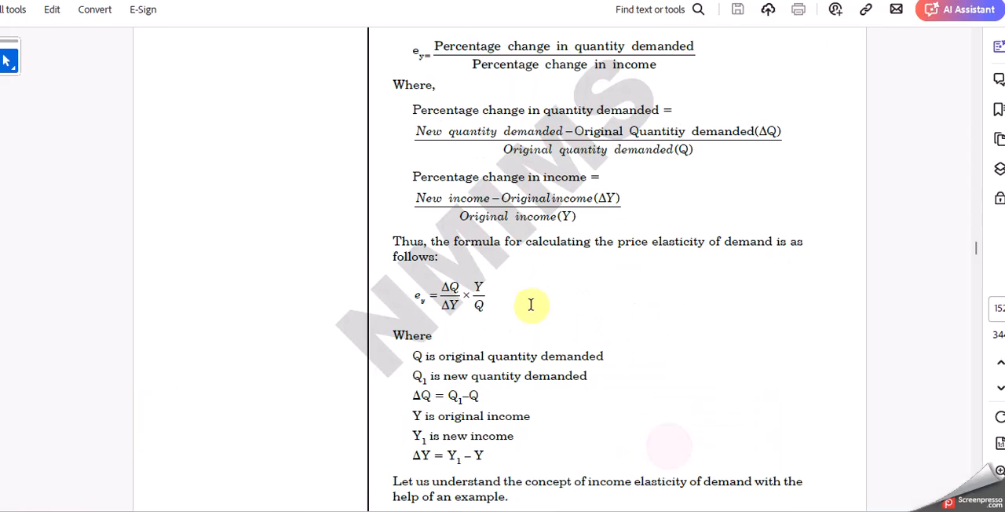
scroll(531, 337, "down", 5)
scroll(530, 310, "down", 5)
scroll(532, 310, "down", 5)
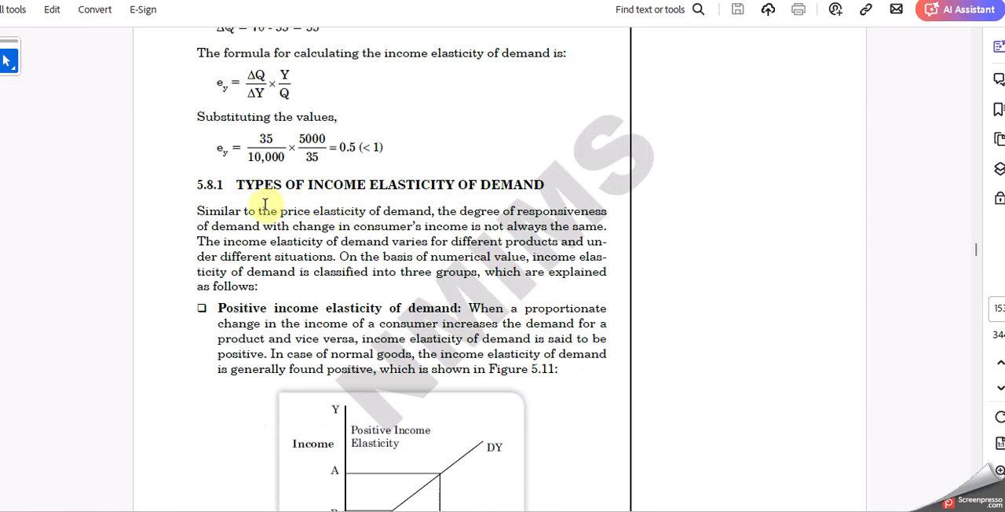
scroll(504, 237, "down", 1)
scroll(292, 269, "down", 2)
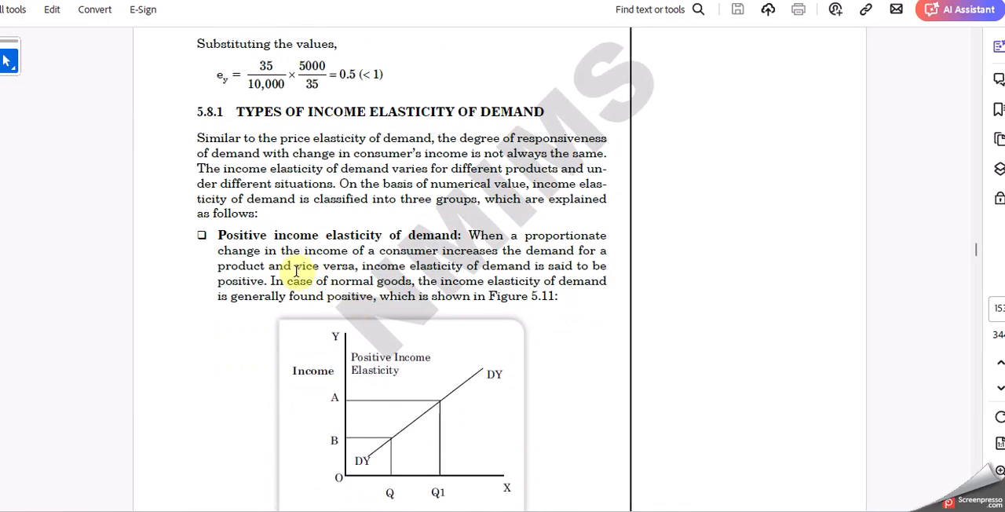
scroll(333, 288, "down", 8)
scroll(333, 282, "down", 5)
scroll(440, 369, "down", 2)
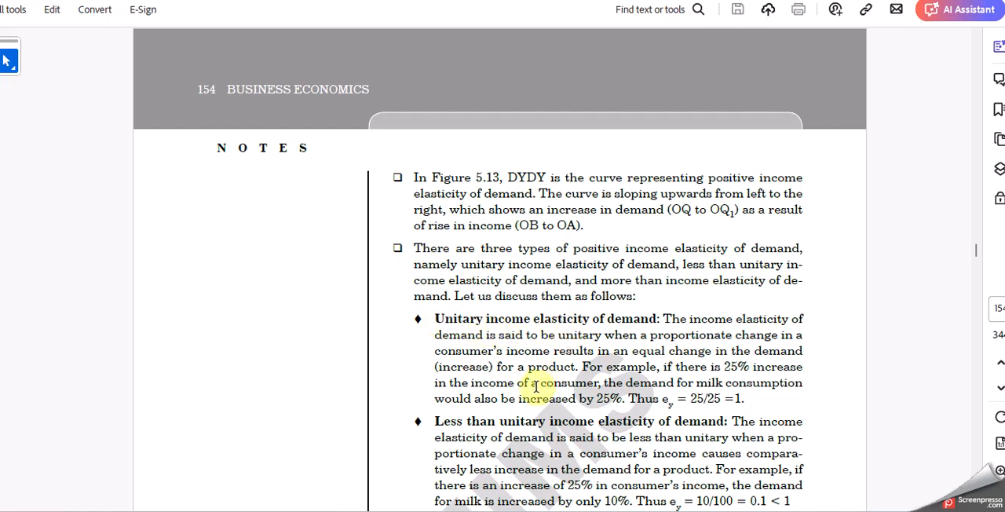
scroll(565, 338, "down", 2)
scroll(498, 416, "down", 1)
scroll(496, 424, "down", 1)
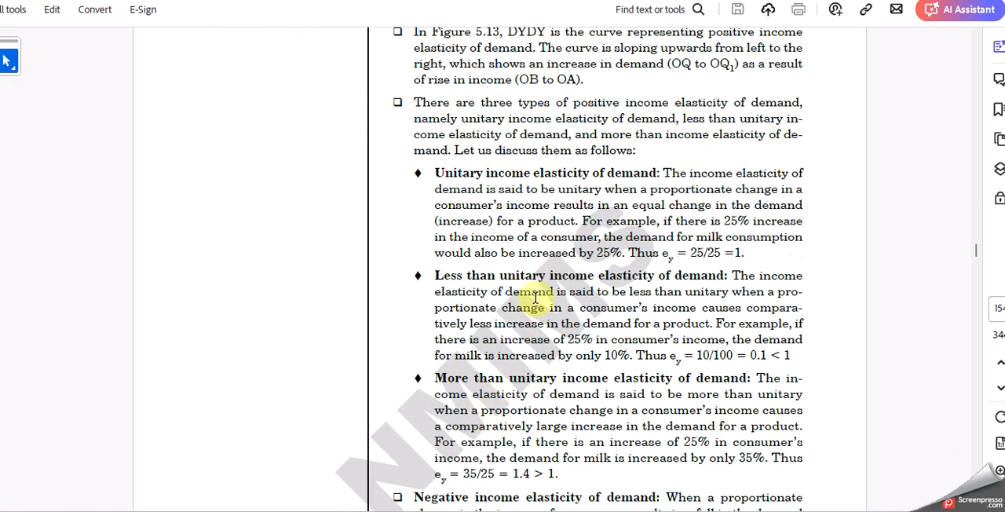
scroll(482, 412, "down", 1)
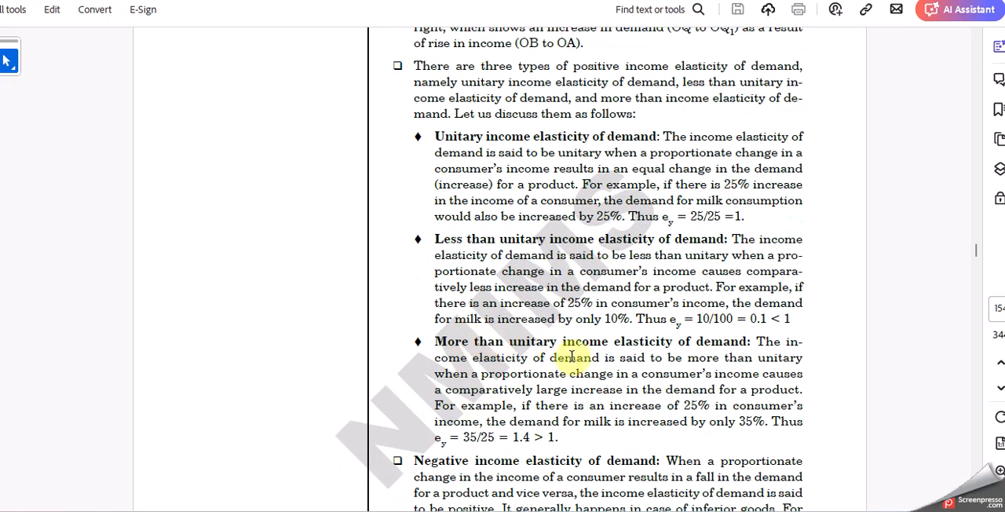
scroll(542, 412, "down", 2)
scroll(559, 396, "down", 4)
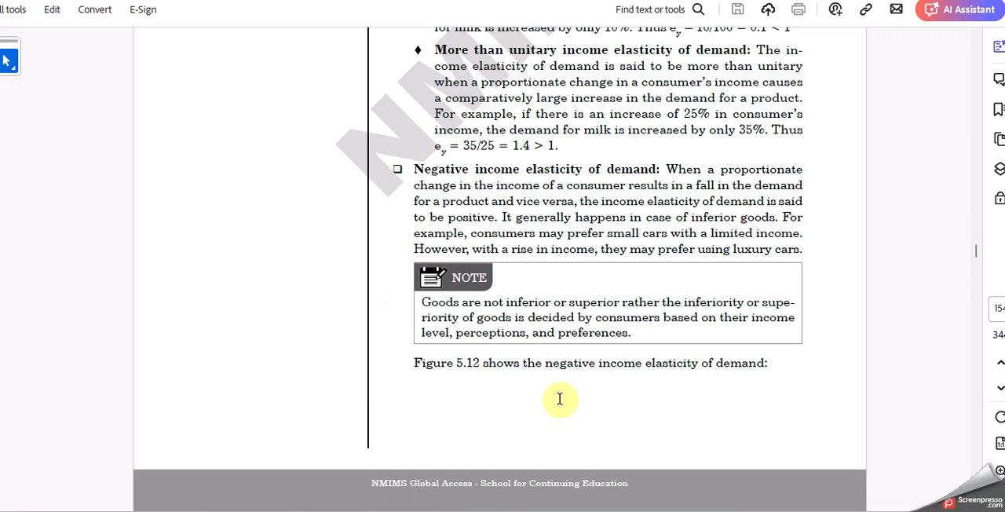
scroll(560, 397, "down", 7)
scroll(559, 396, "down", 5)
scroll(560, 399, "down", 3)
scroll(550, 389, "down", 2)
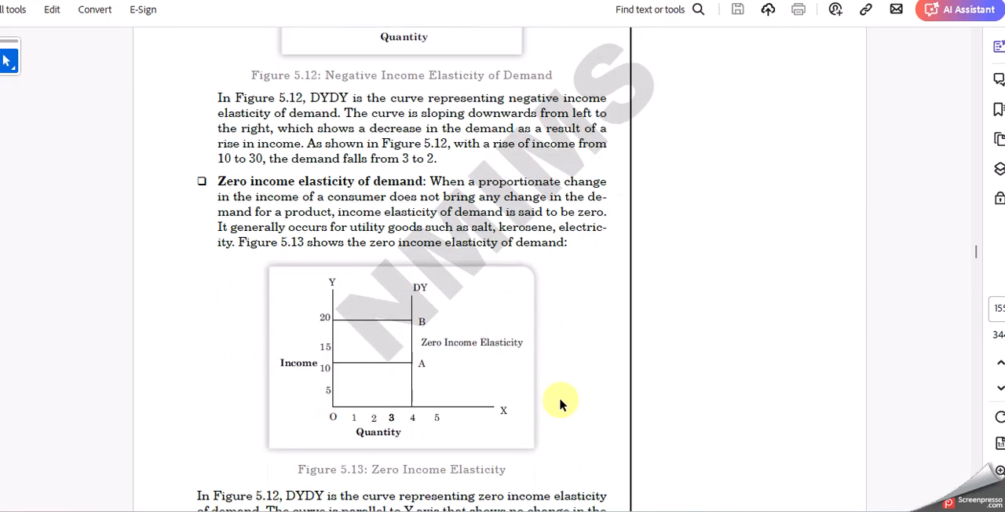
scroll(332, 382, "down", 5)
scroll(340, 386, "down", 6)
scroll(345, 330, "down", 5)
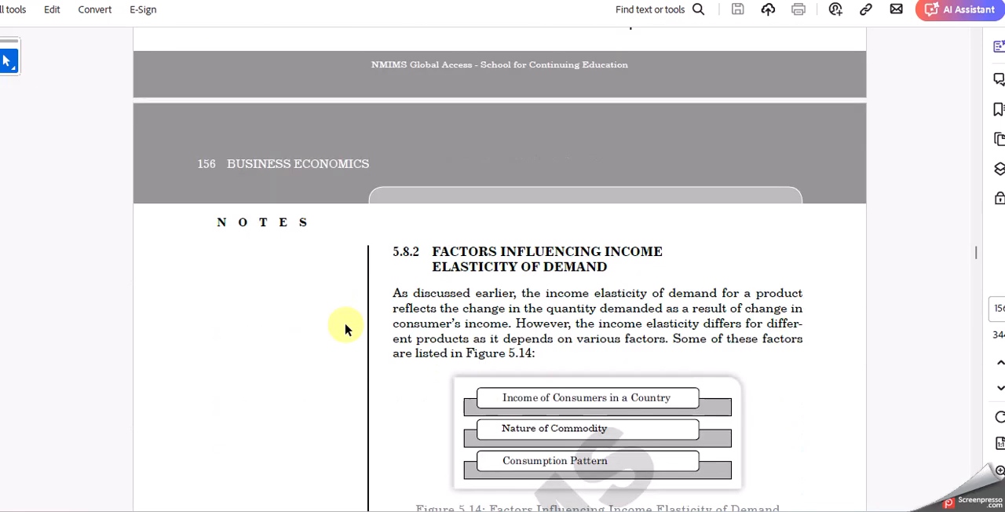
Return to the slides to review Q2 and move on to the Q3a SNDL telecom slide.
left_click(511, 464)
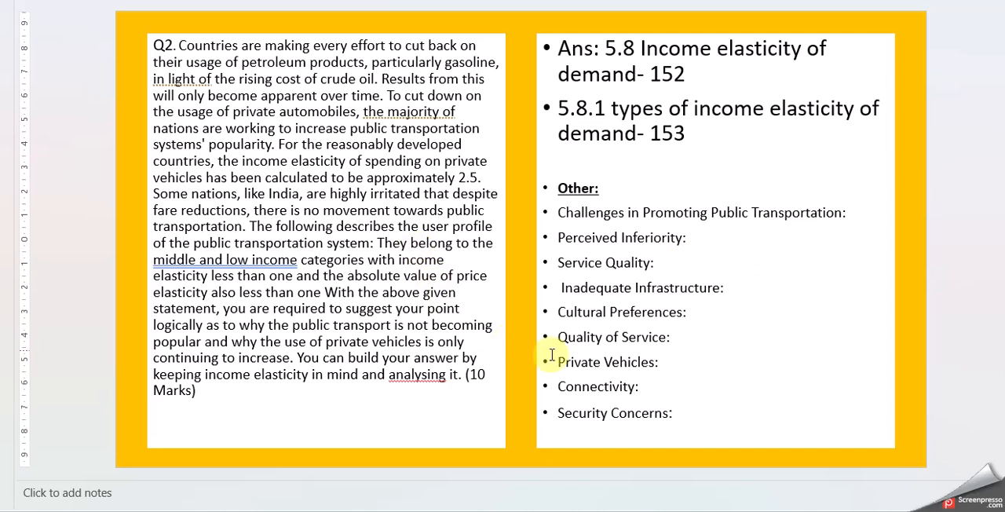
scroll(997, 432, "down", 1)
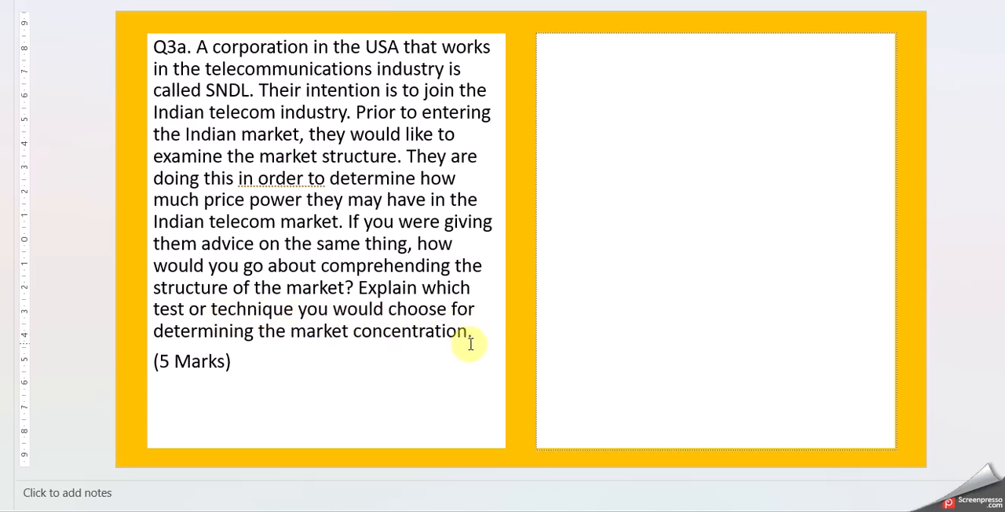
Paste the 9.2 Defining market, 9.8 market power and HHI references into the Q3a answer box.
type("Ans: 9.2 Defining market- 272 9.8 Measurement of market power- 287,288 Herfindahl-Hirschman Index (HHI)")
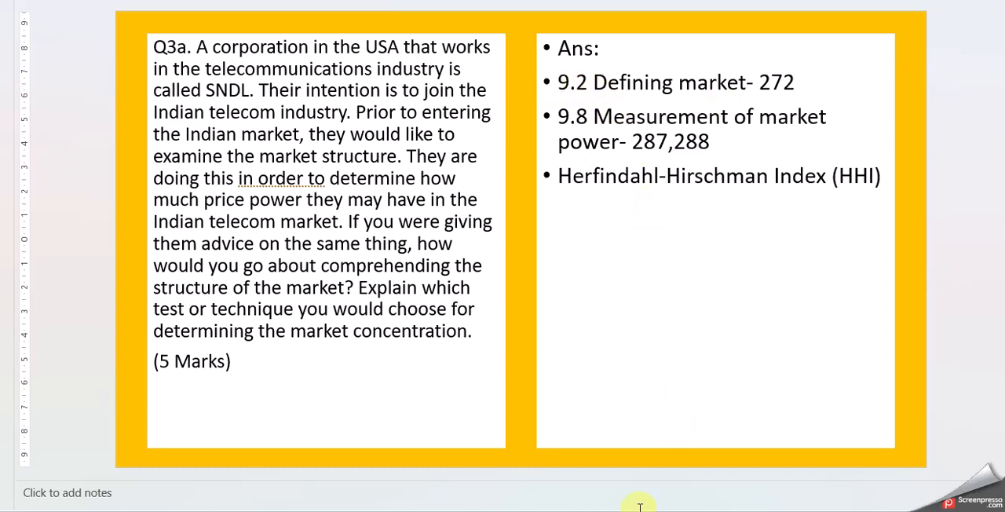
Jump the textbook PDF to page 272 to read the 9.2 Defining market pages into section 9.3.
left_click(622, 483)
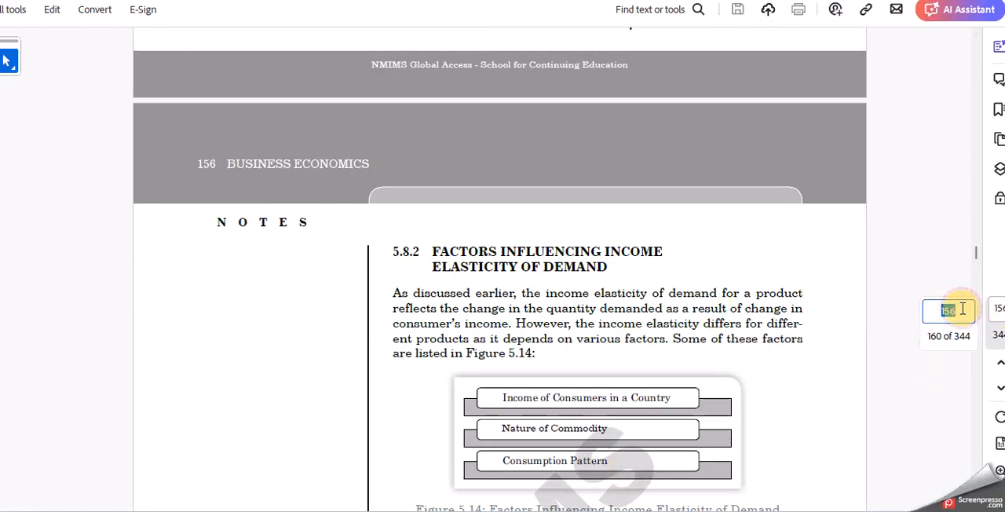
key("Return")
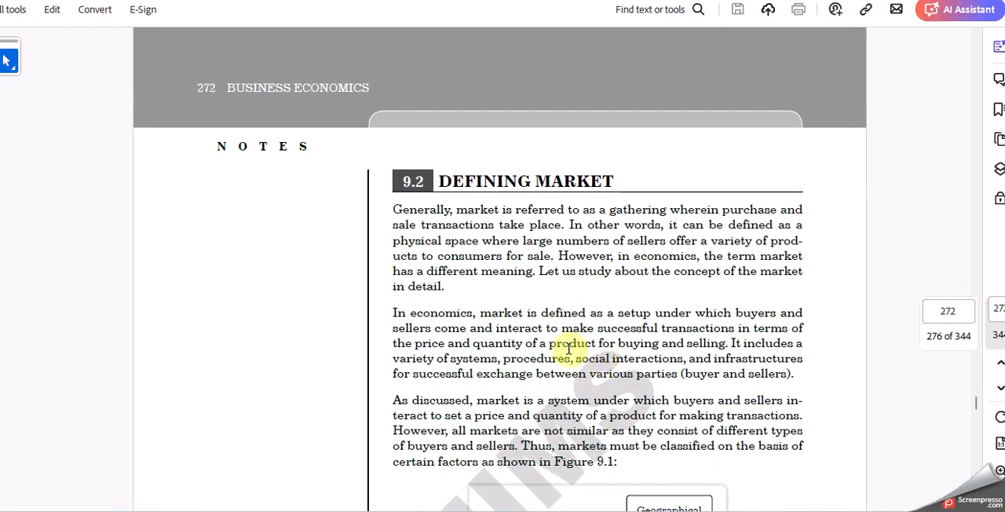
scroll(516, 362, "down", 3)
scroll(515, 362, "down", 3)
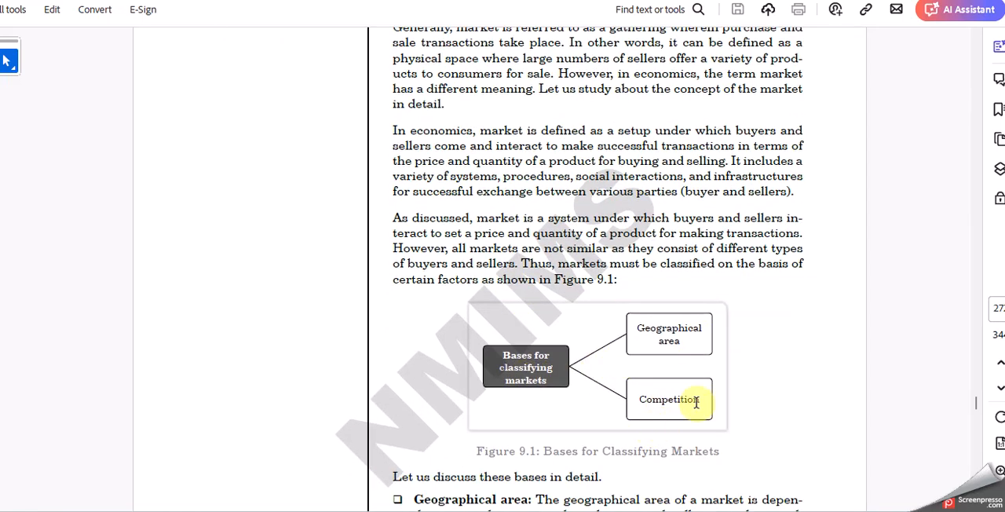
scroll(663, 405, "down", 2)
scroll(658, 415, "down", 1)
scroll(658, 415, "down", 3)
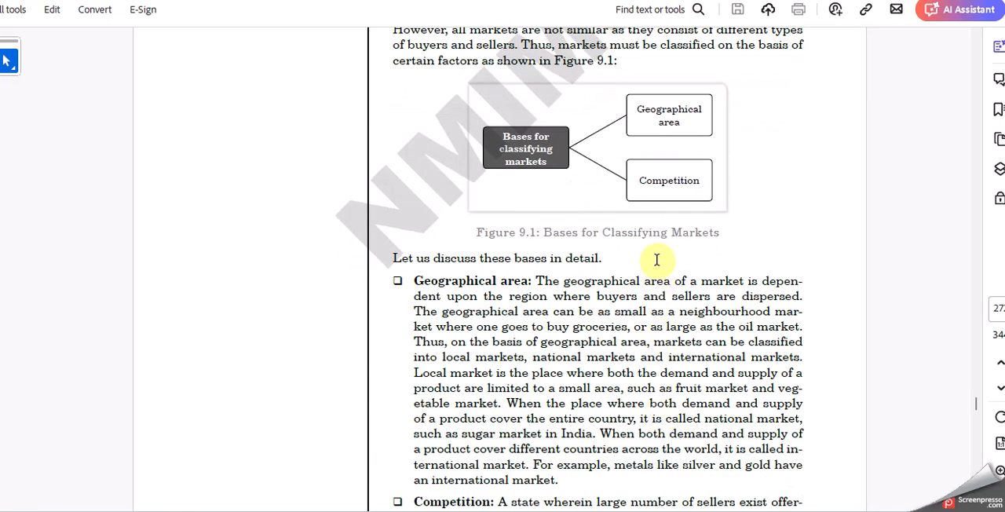
scroll(597, 446, "down", 2)
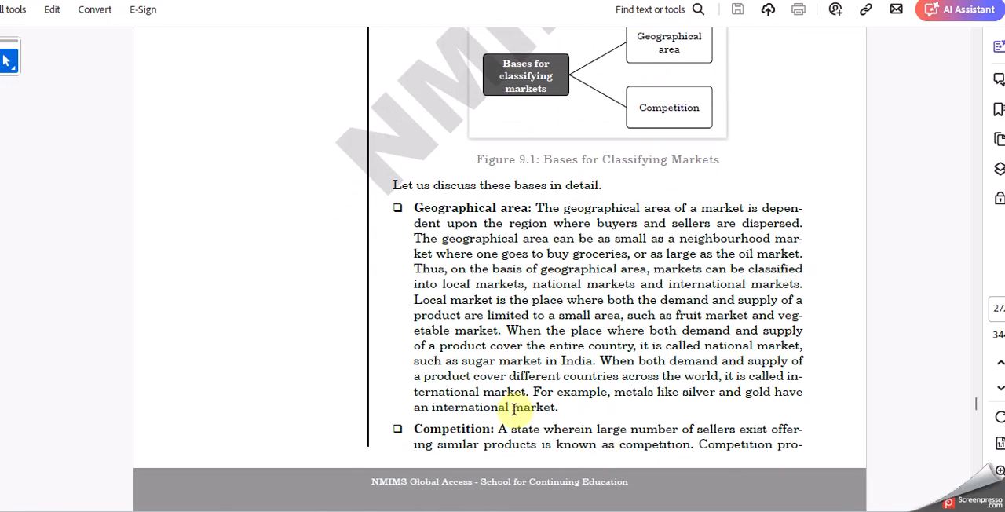
scroll(507, 424, "down", 4)
scroll(523, 451, "down", 5)
scroll(529, 449, "down", 8)
scroll(528, 449, "down", 5)
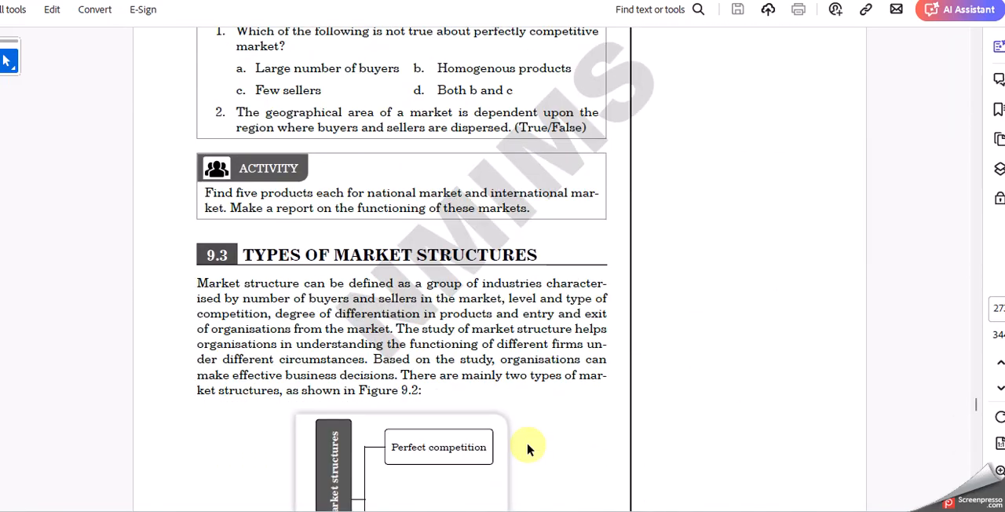
scroll(528, 449, "down", 2)
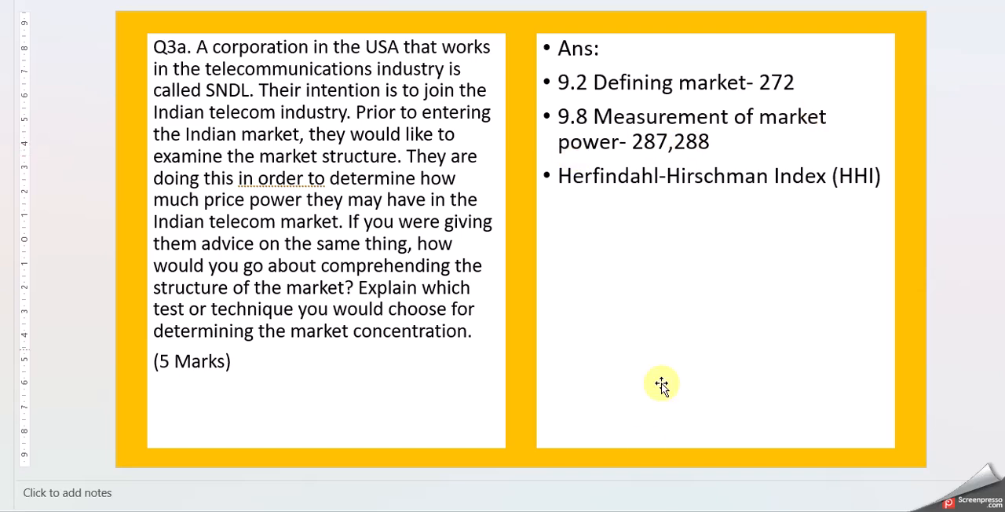
Jump the textbook PDF to page 287 for section 9.8 and the HHI material, then return to the Q3a slide.
left_click(633, 464)
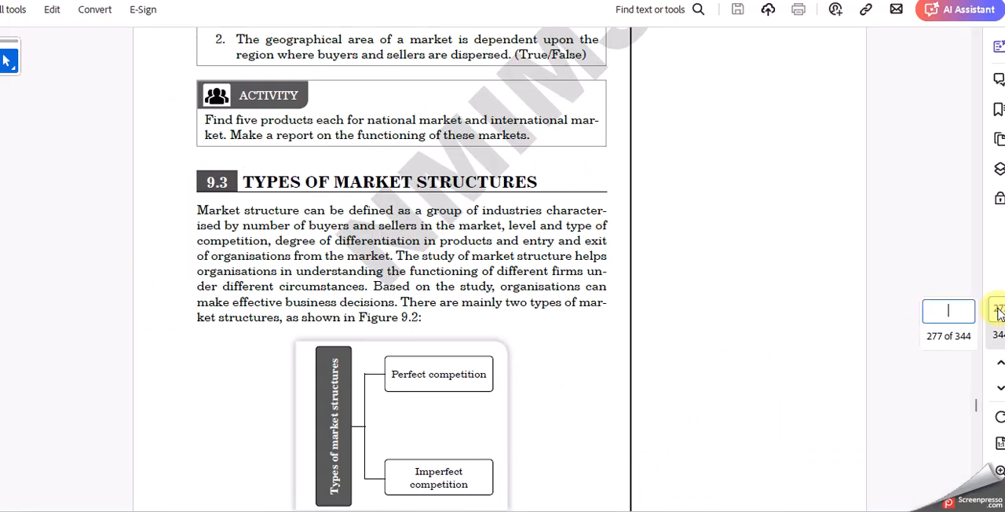
type("287")
key("Return")
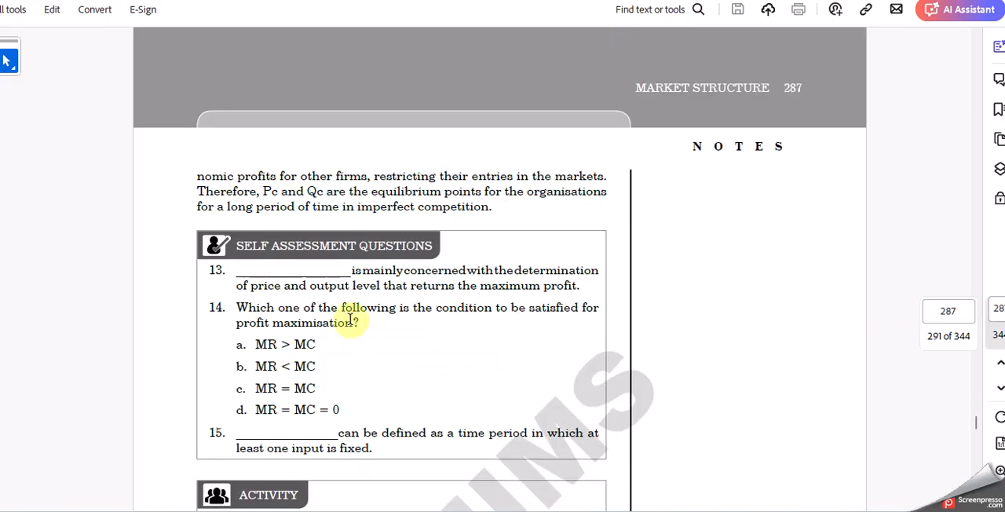
scroll(330, 312, "down", 1)
scroll(329, 377, "down", 2)
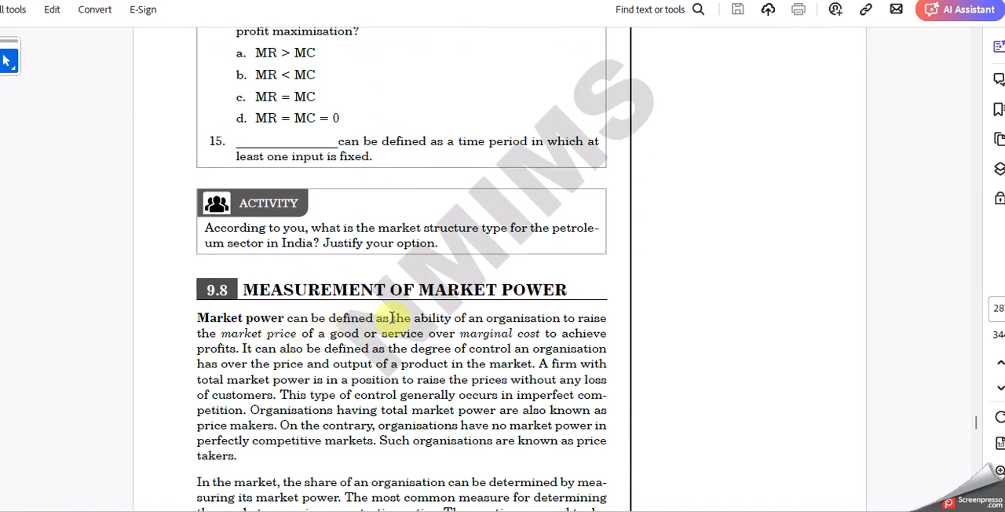
scroll(359, 348, "down", 2)
scroll(354, 405, "down", 2)
scroll(354, 410, "down", 4)
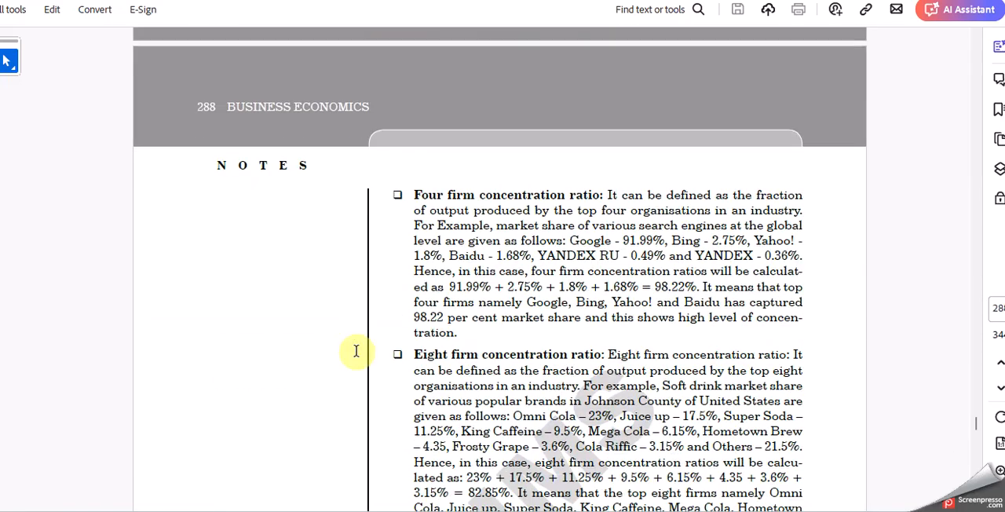
scroll(484, 350, "down", 1)
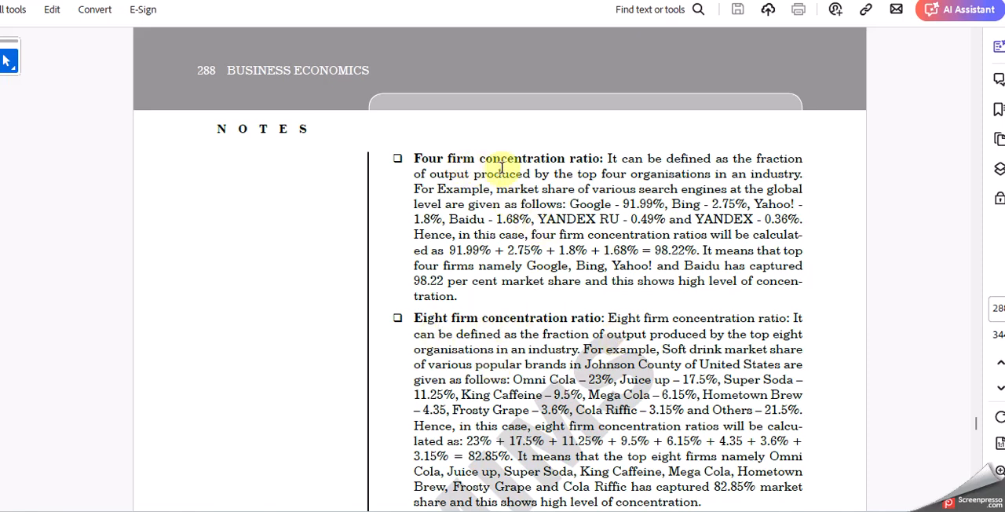
scroll(605, 326, "down", 3)
scroll(613, 357, "down", 5)
scroll(612, 361, "down", 2)
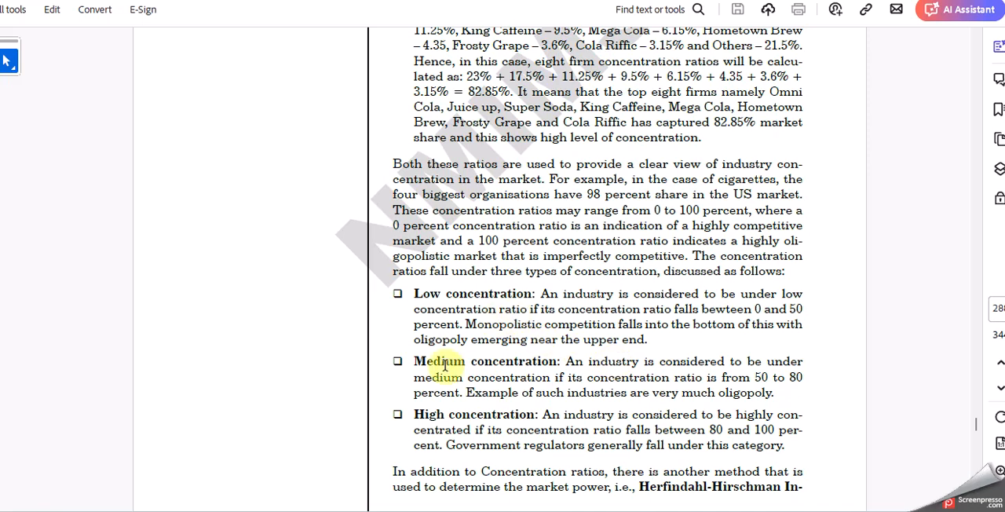
scroll(506, 417, "down", 2)
scroll(509, 419, "down", 2)
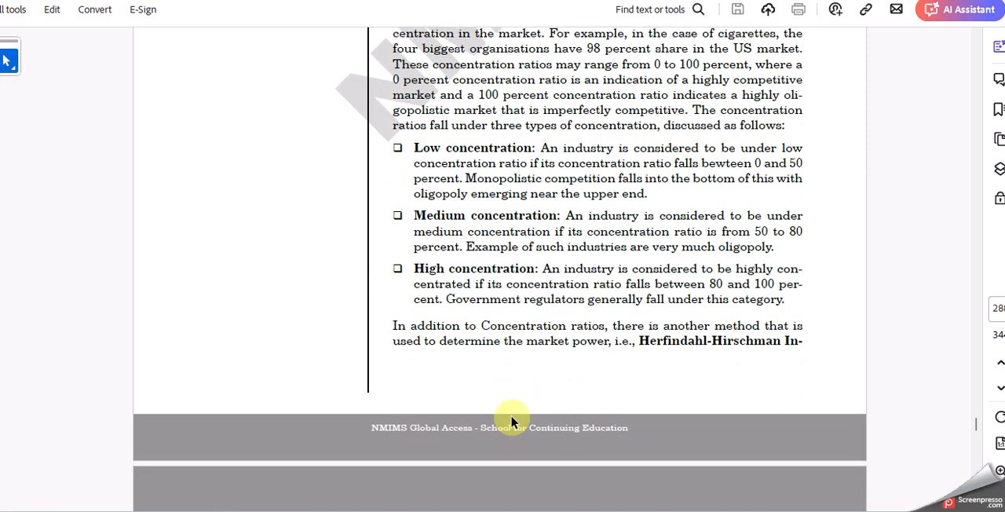
scroll(511, 422, "down", 3)
scroll(511, 421, "down", 5)
scroll(511, 416, "down", 2)
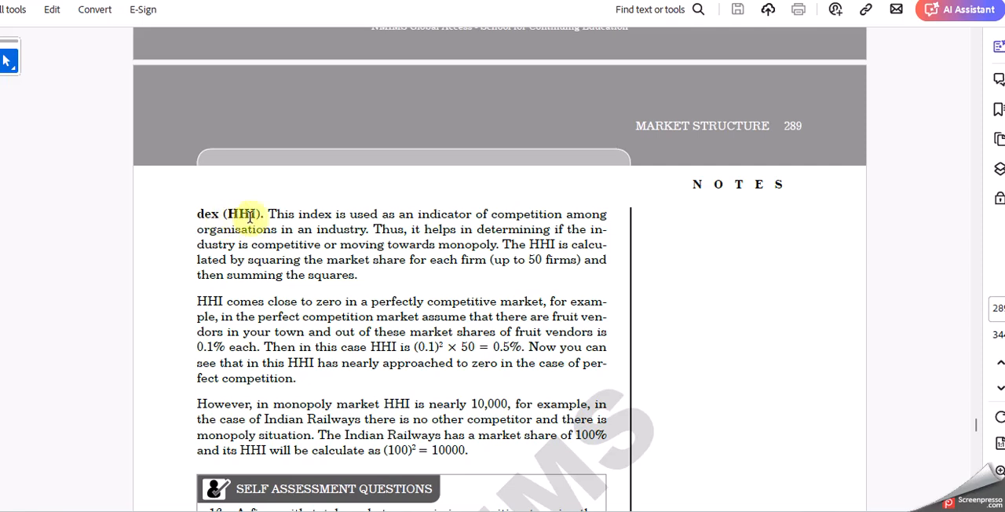
scroll(354, 240, "up", 2)
scroll(429, 260, "up", 1)
scroll(565, 252, "up", 4)
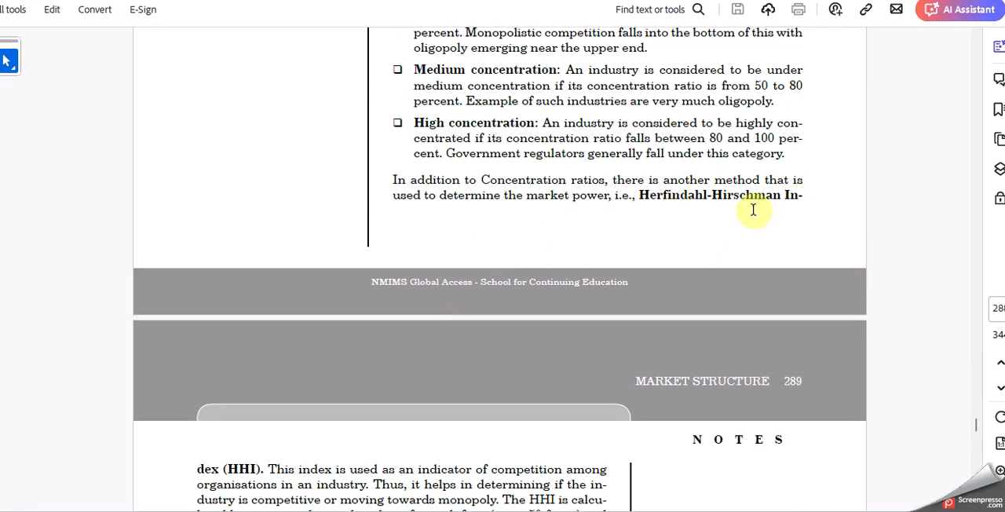
scroll(677, 205, "down", 1)
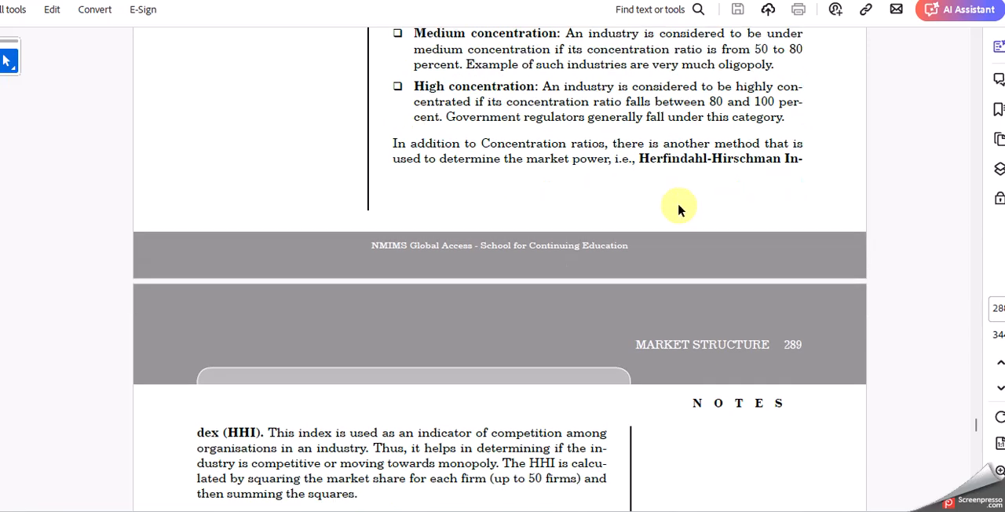
scroll(677, 206, "down", 1)
scroll(677, 207, "down", 1)
scroll(679, 210, "down", 2)
scroll(677, 207, "down", 3)
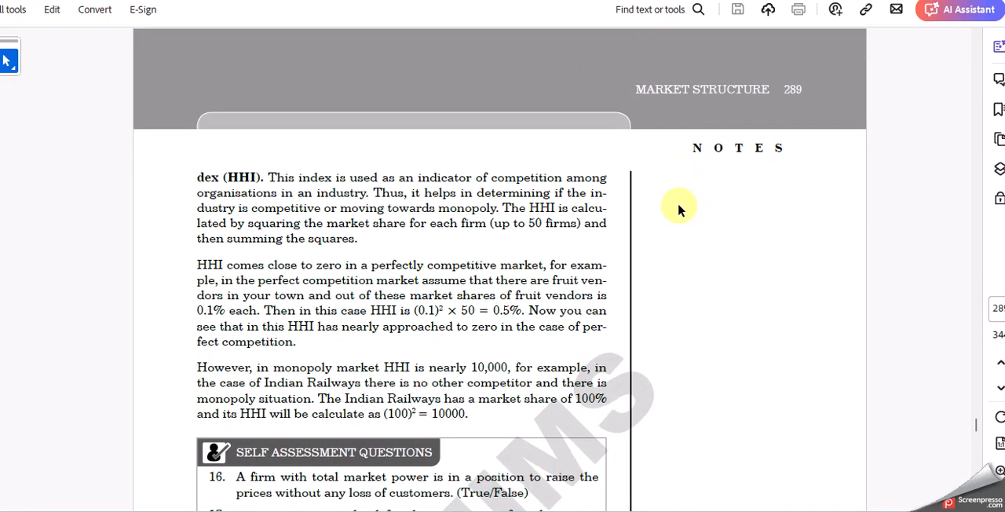
scroll(677, 206, "down", 2)
scroll(680, 207, "down", 1)
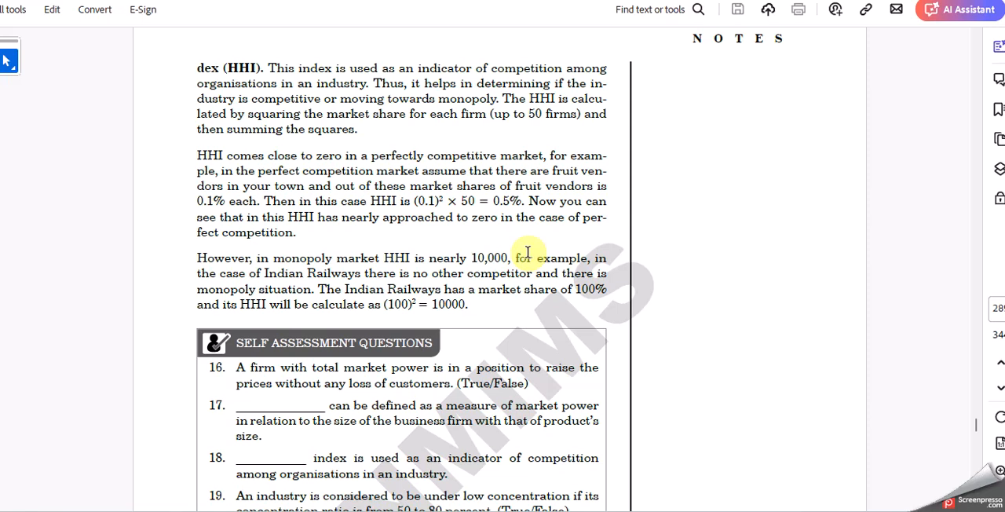
scroll(338, 310, "down", 1)
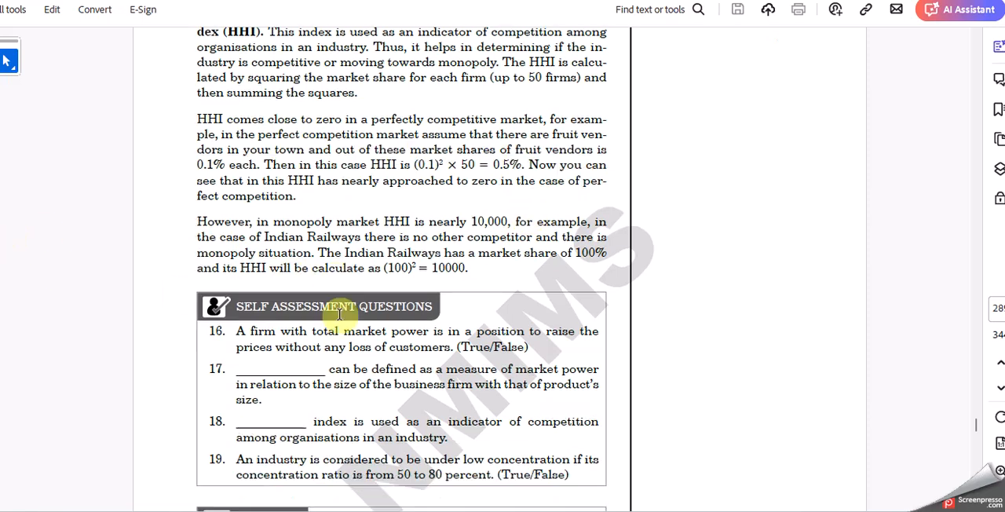
scroll(341, 318, "down", 1)
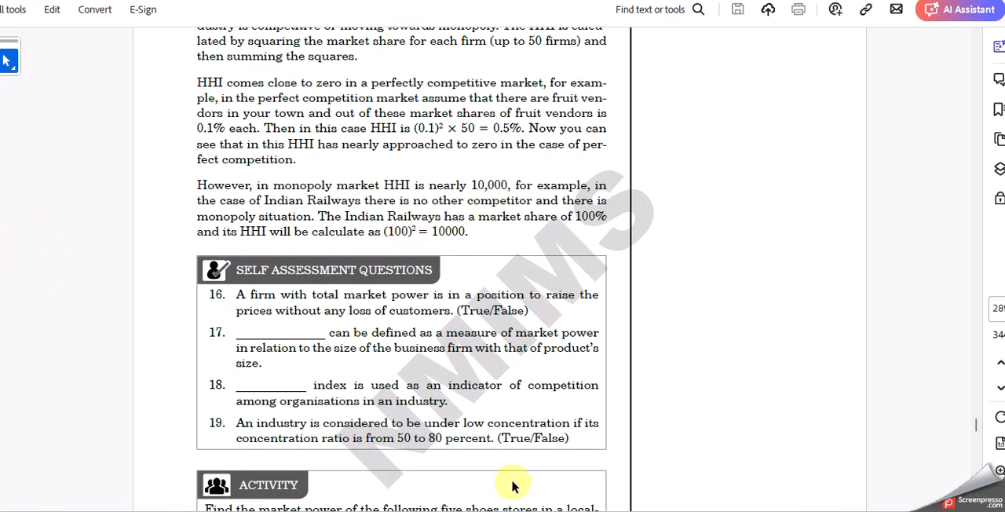
left_click(524, 452)
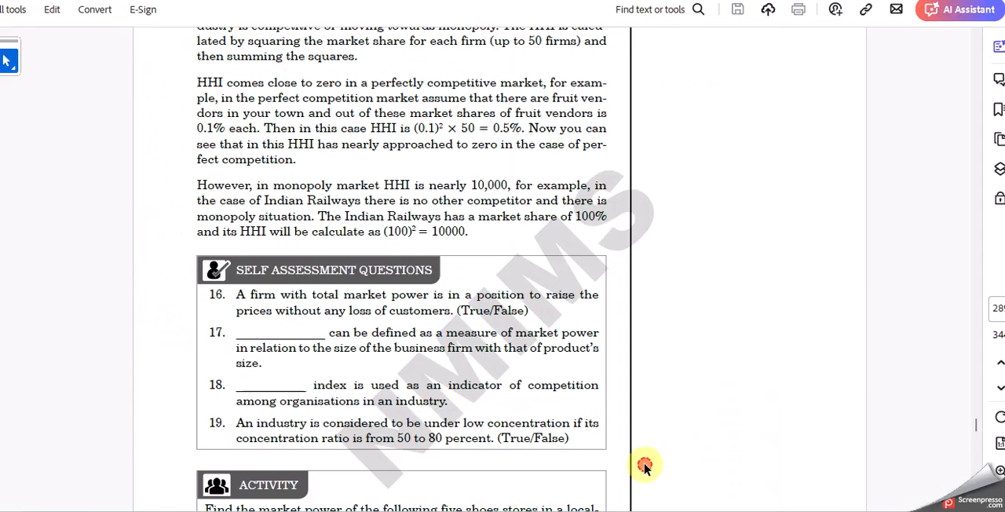
Jump the textbook PDF to page 157 to review section 5.9 Cross Elasticity of Demand and Example 13.
mouse_move(997, 308)
left_click(956, 312)
type("157")
key("Return")
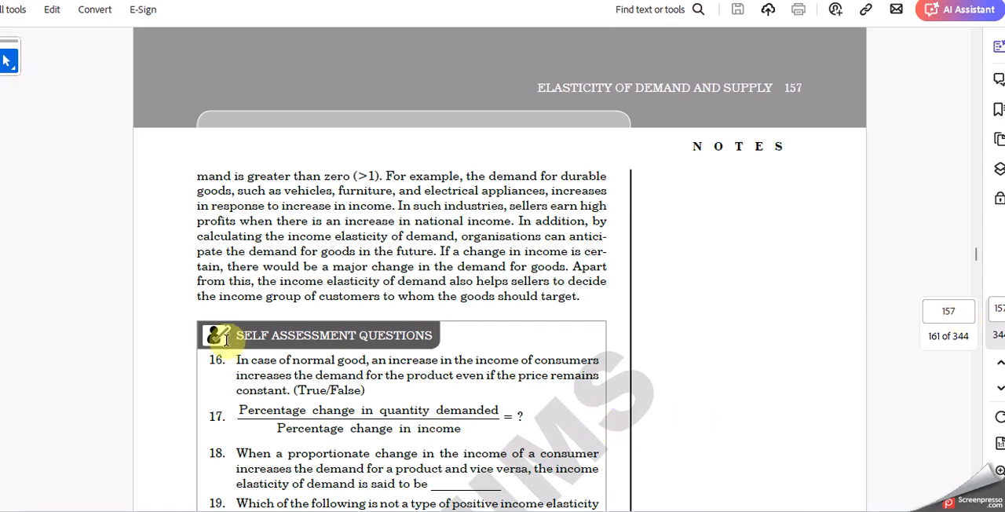
scroll(251, 334, "down", 3)
scroll(262, 328, "up", 3)
scroll(262, 383, "down", 9)
scroll(263, 369, "down", 3)
scroll(399, 393, "down", 5)
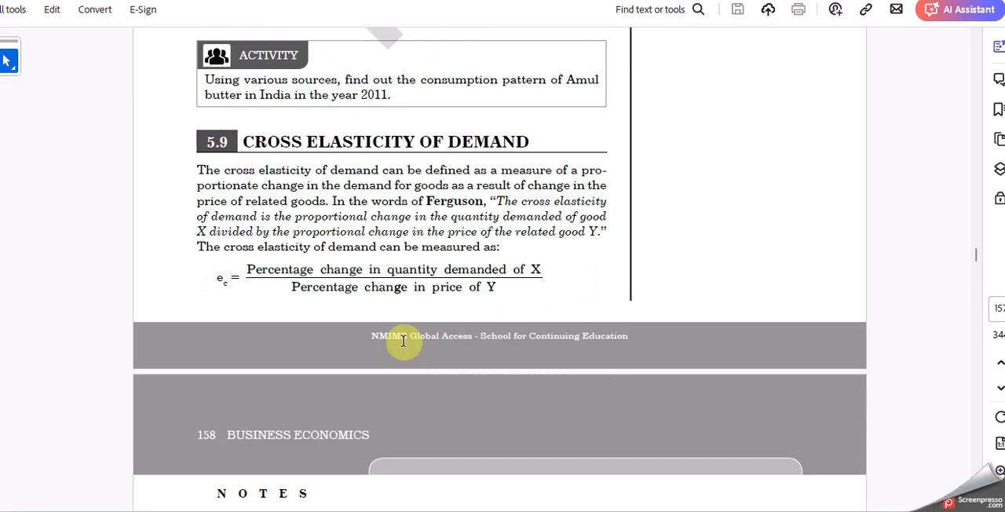
scroll(393, 330, "down", 2)
scroll(393, 333, "down", 4)
scroll(440, 306, "down", 2)
scroll(475, 346, "down", 3)
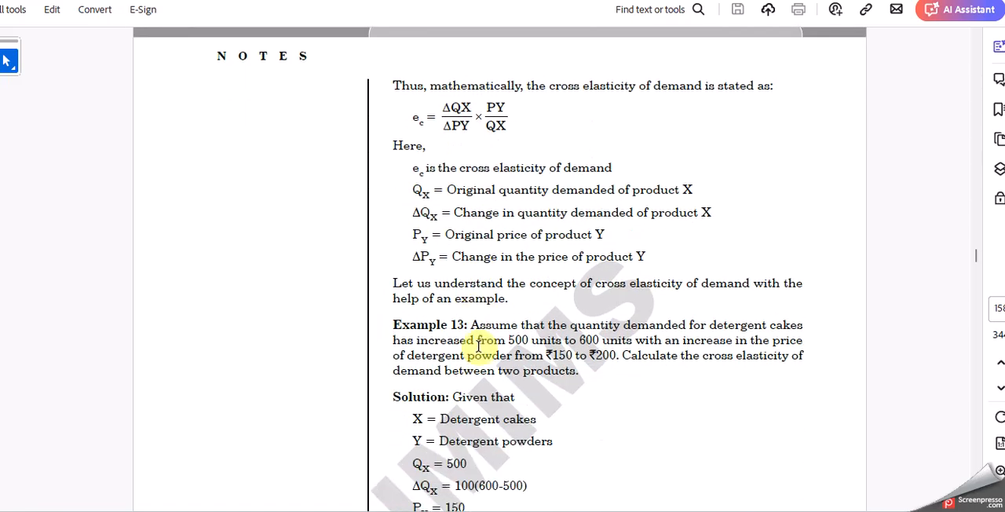
scroll(472, 235, "up", 1)
scroll(512, 262, "up", 5)
scroll(513, 265, "up", 2)
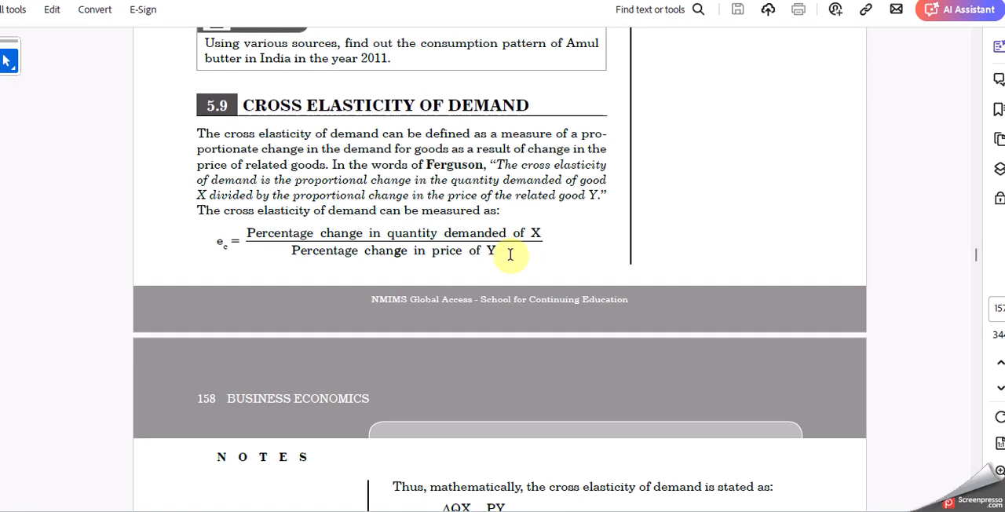
scroll(361, 206, "down", 1)
scroll(358, 201, "down", 3)
scroll(357, 200, "down", 3)
scroll(357, 200, "down", 1)
scroll(356, 206, "up", 5)
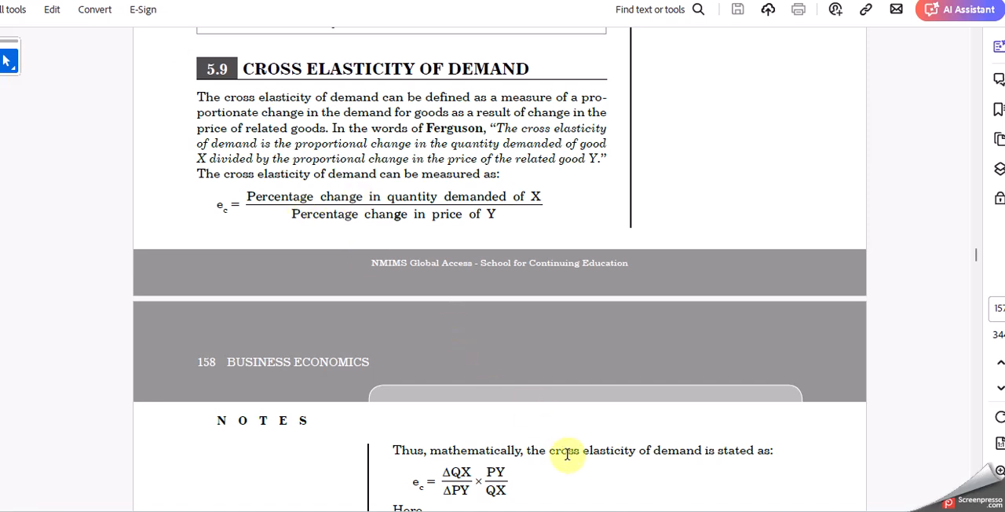
scroll(565, 452, "down", 4)
scroll(568, 456, "down", 4)
scroll(568, 455, "down", 2)
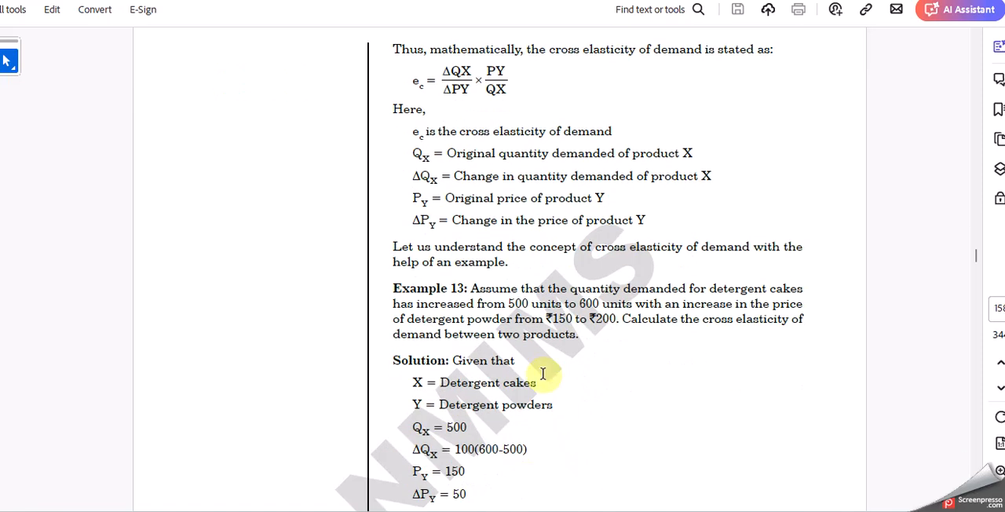
scroll(538, 381, "down", 4)
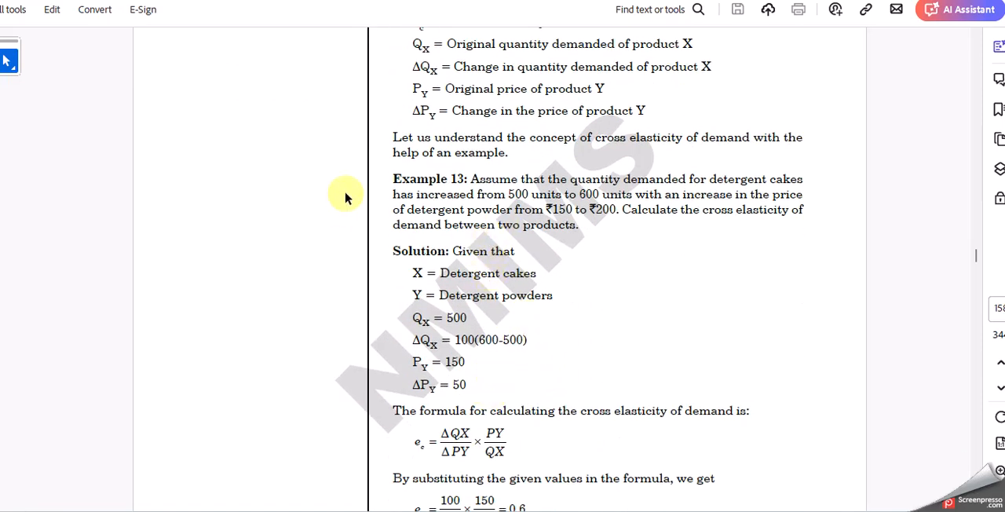
scroll(348, 197, "up", 10)
scroll(426, 166, "up", 5)
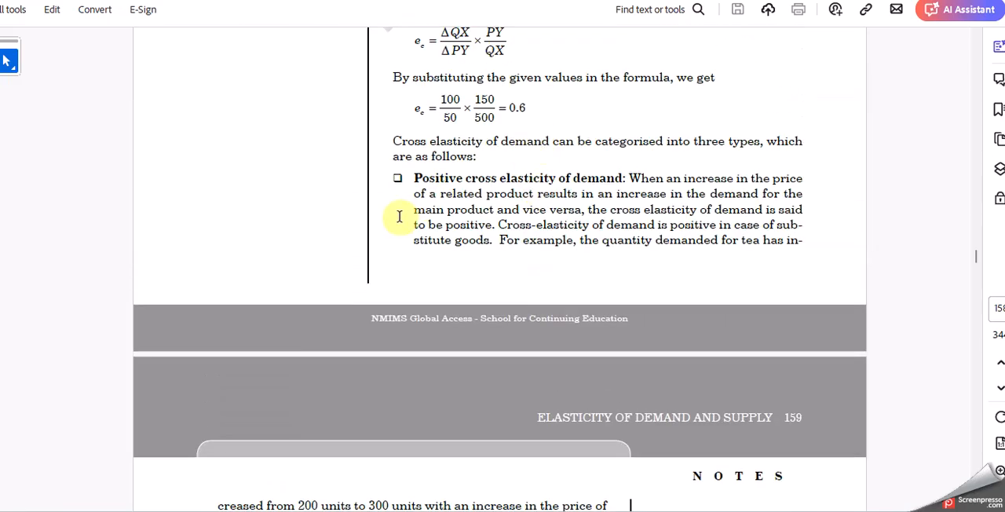
scroll(416, 220, "up", 5)
scroll(473, 157, "up", 3)
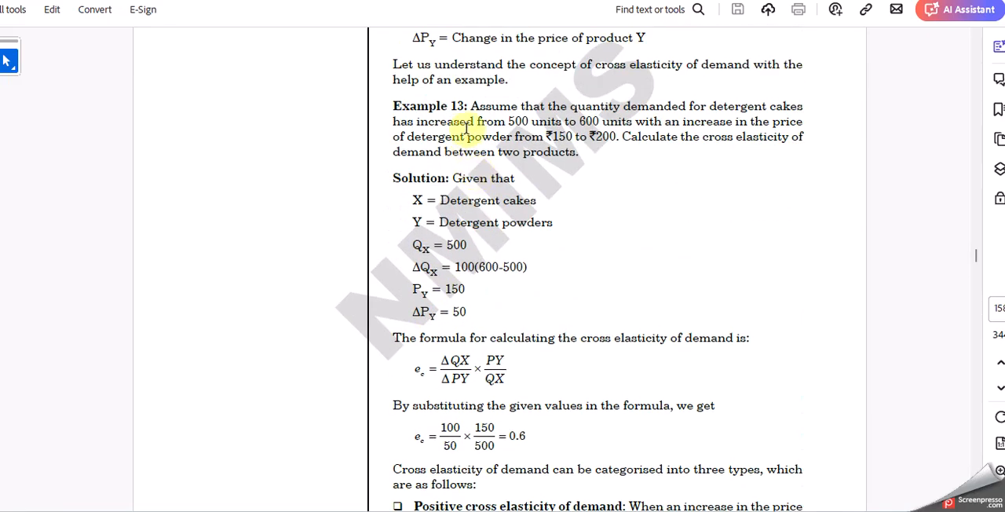